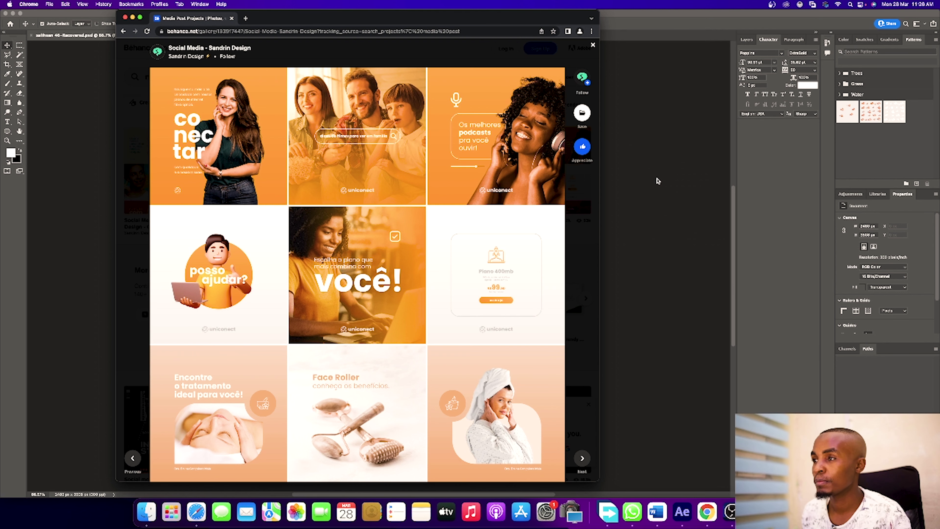
- Search the web for pixabay in a new browser tab
click(245, 18)
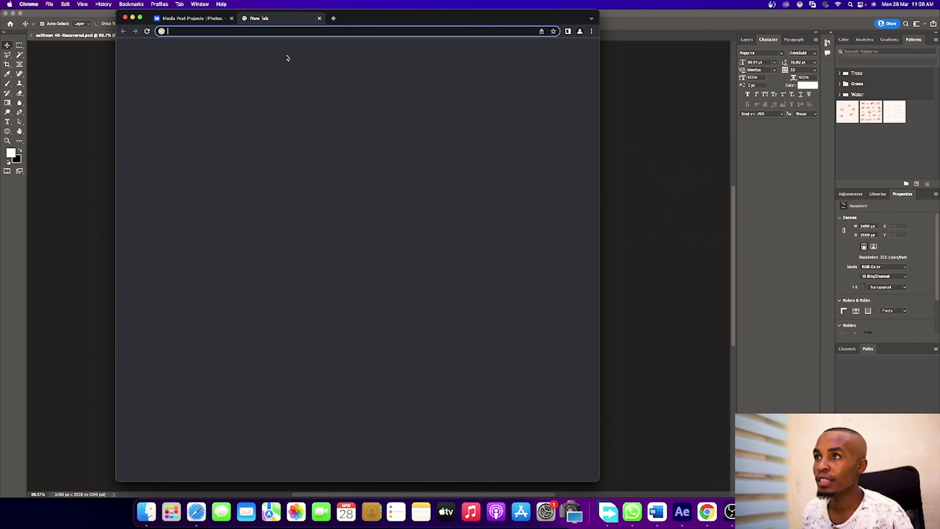
text(pixaba)
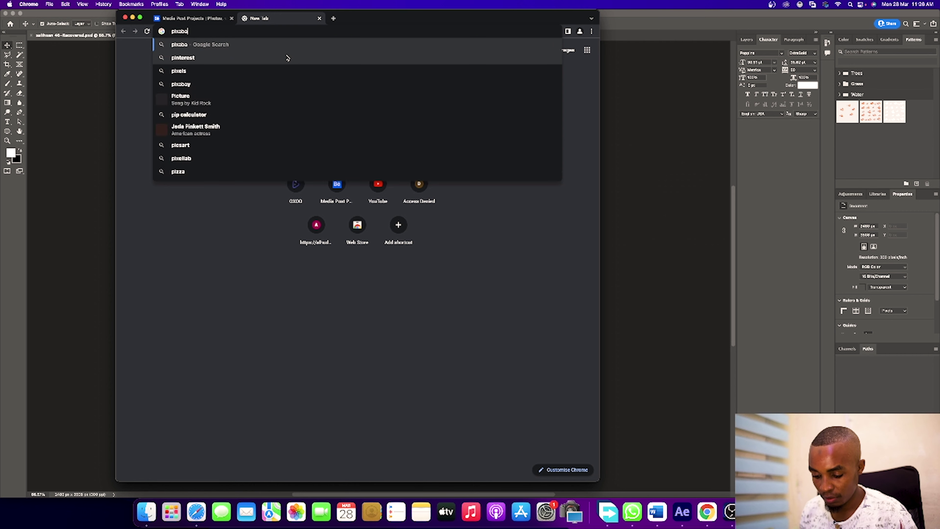
text(y)
key(Return)
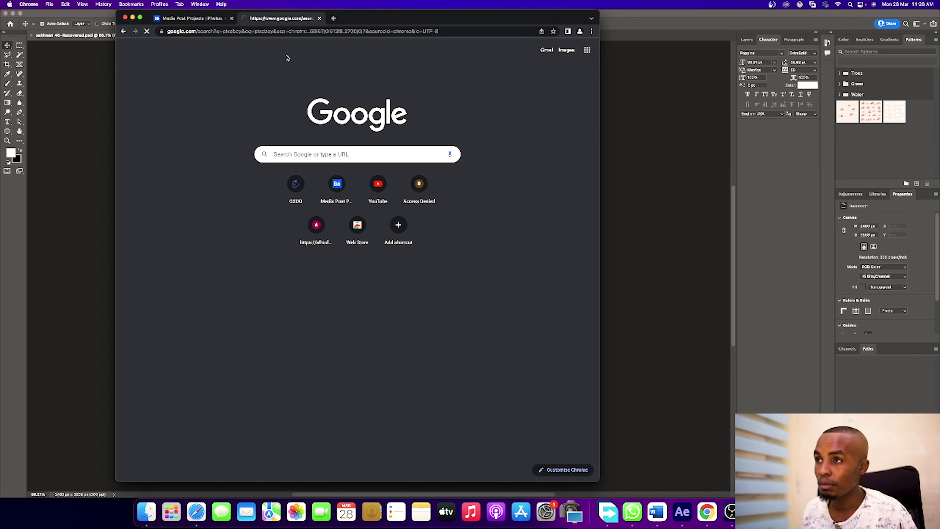
- Return to the Social Media - Sandrin Design project on Behance and examine its post layouts from beginning to end
click(194, 18)
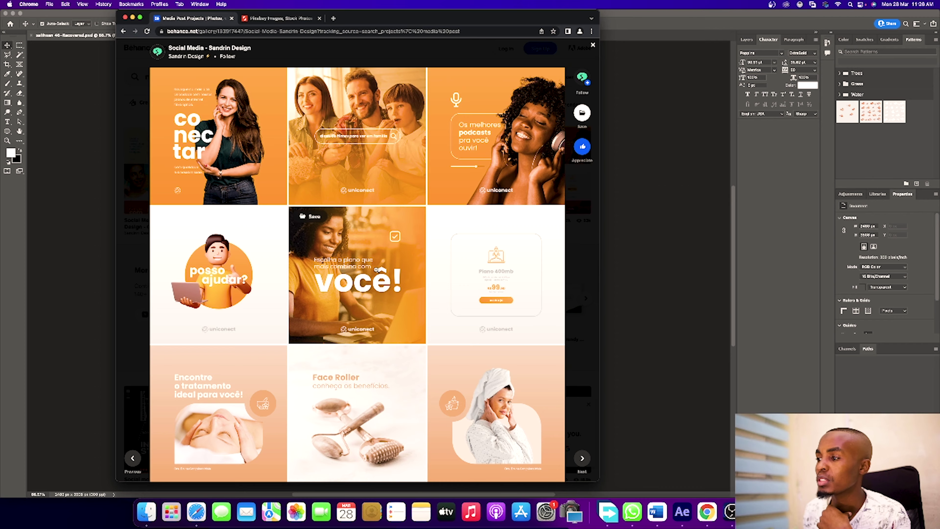
scroll(357, 271, down, 5)
scroll(357, 272, down, 10)
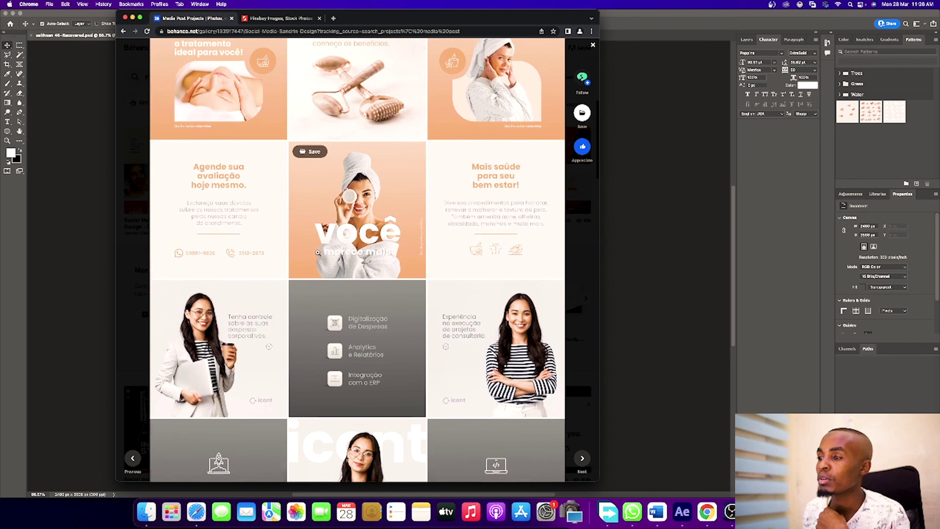
scroll(318, 252, down, 6)
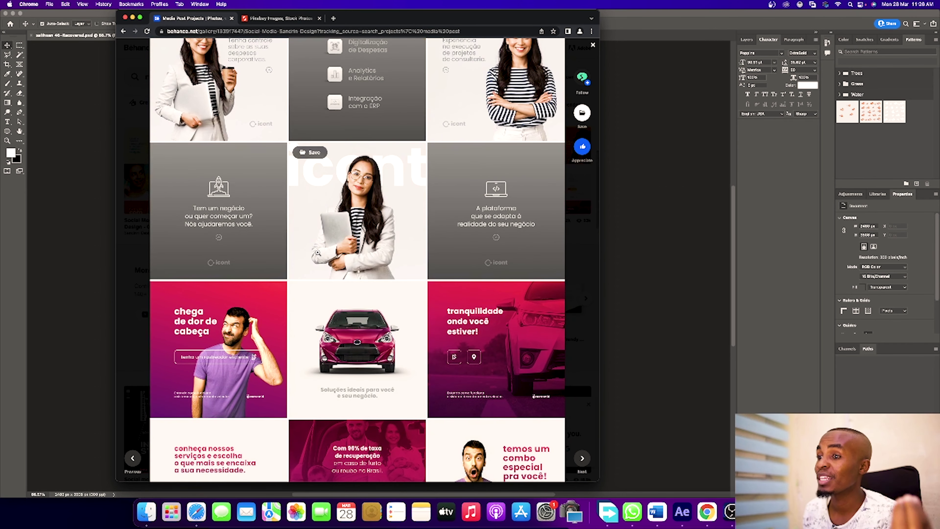
scroll(317, 252, down, 5)
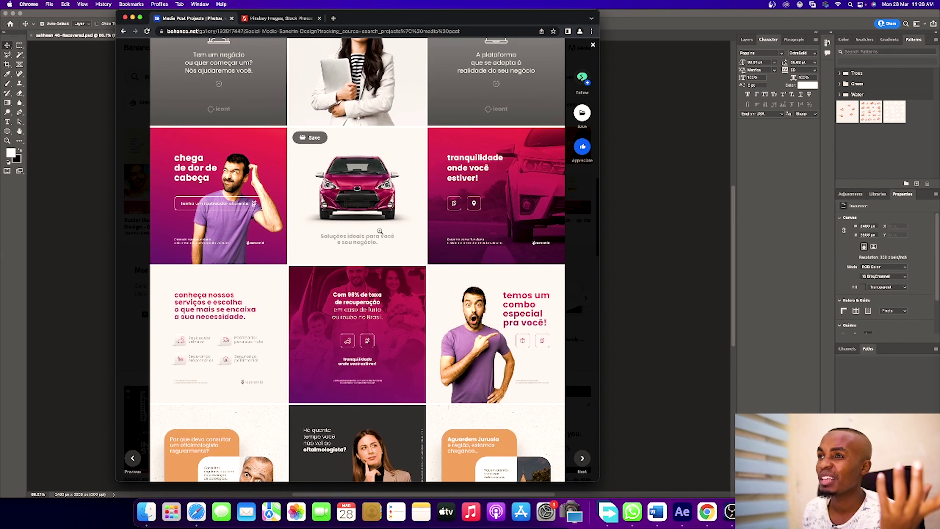
scroll(391, 231, down, 2)
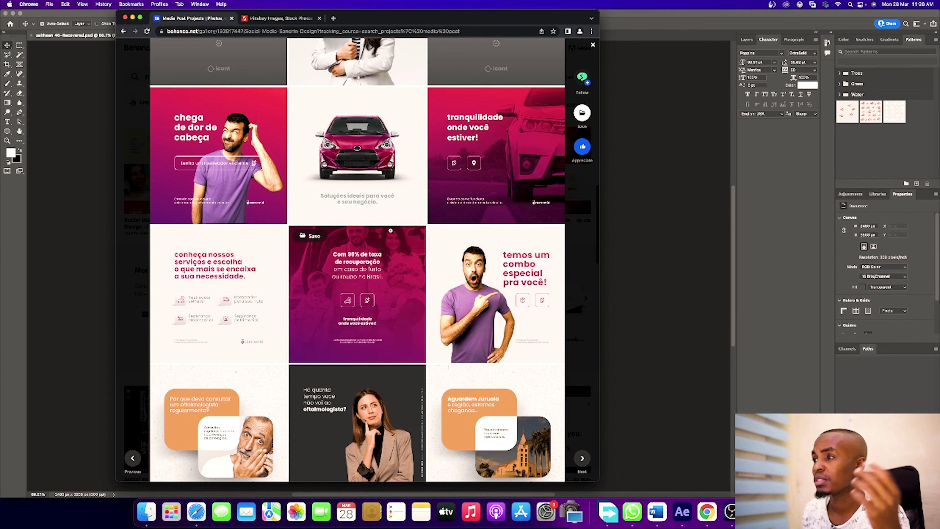
scroll(390, 231, down, 6)
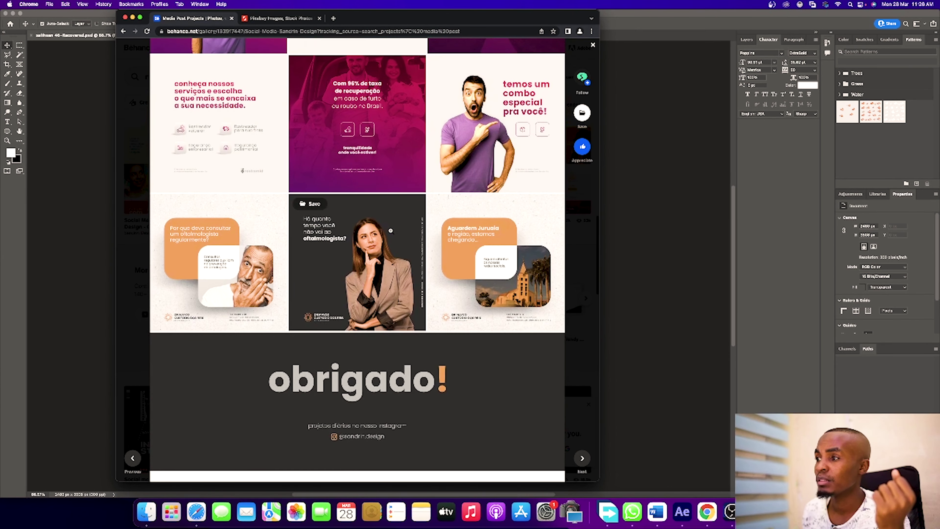
scroll(391, 231, up, 20)
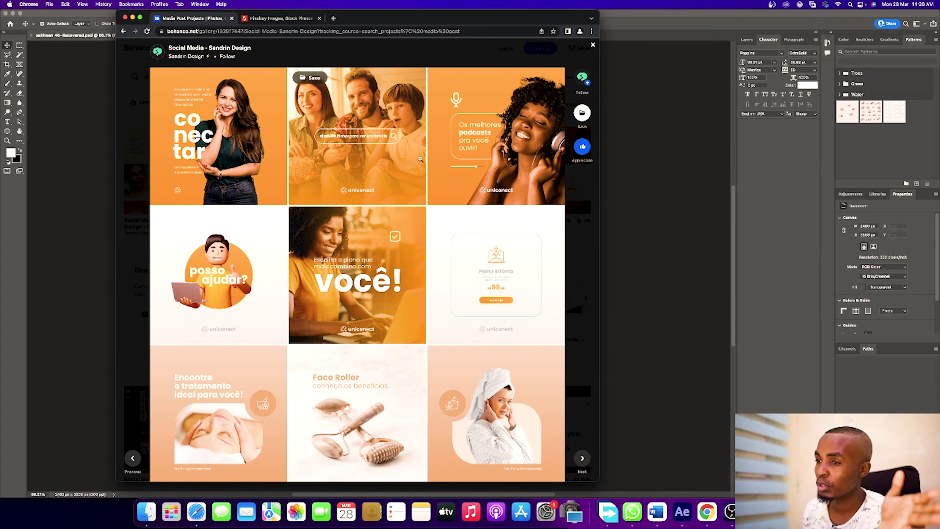
- Switch to Photoshop and create a new 1080 x 1080 px document with an artboard at 72 ppi
click(631, 181)
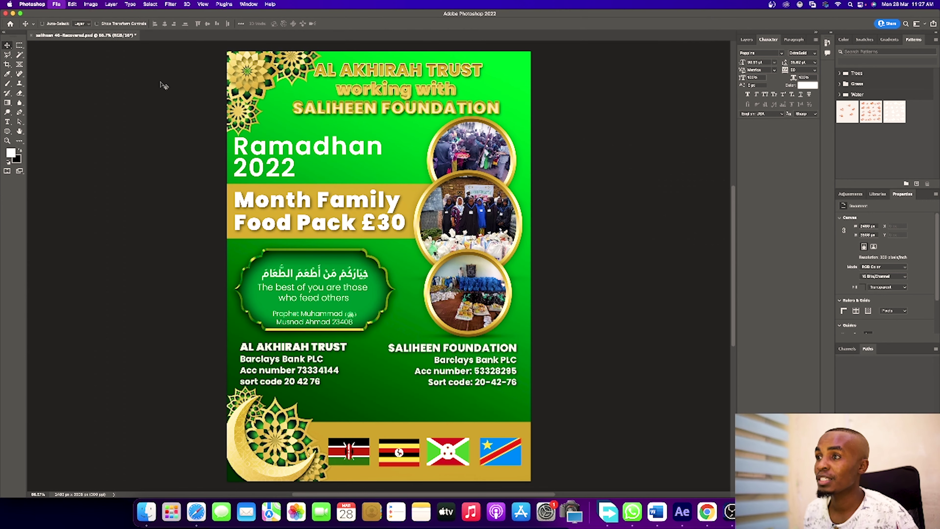
key(super+n)
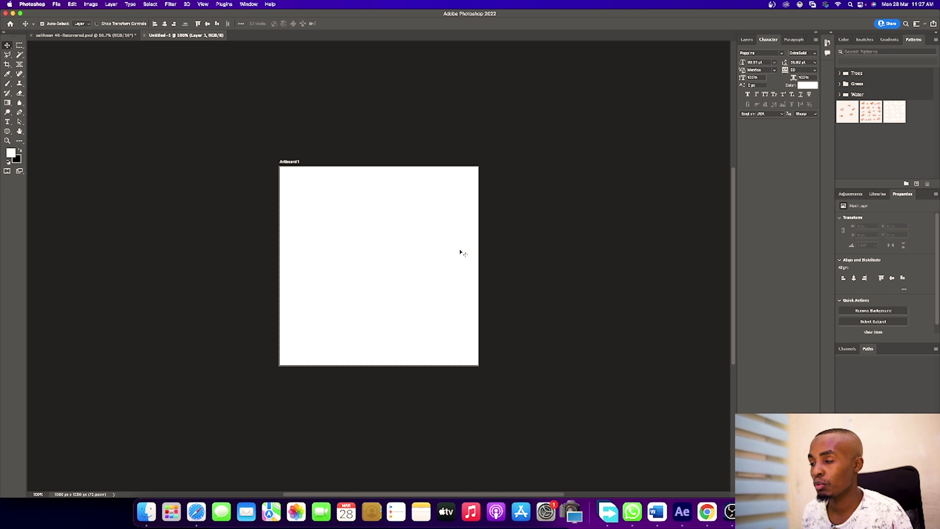
mouse_move(481, 260)
mouse_down()
mouse_move(492, 267)
mouse_move(483, 266)
mouse_up()
key(shift+v)
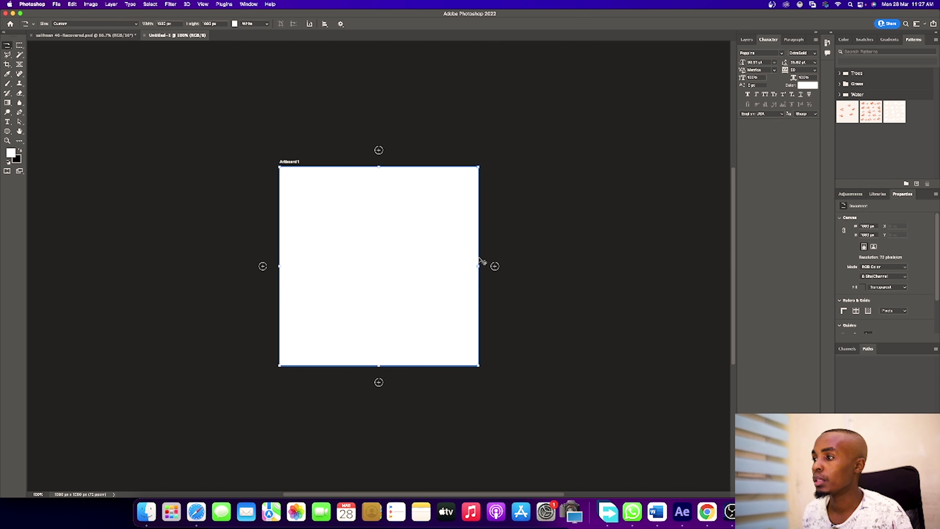
click(483, 261)
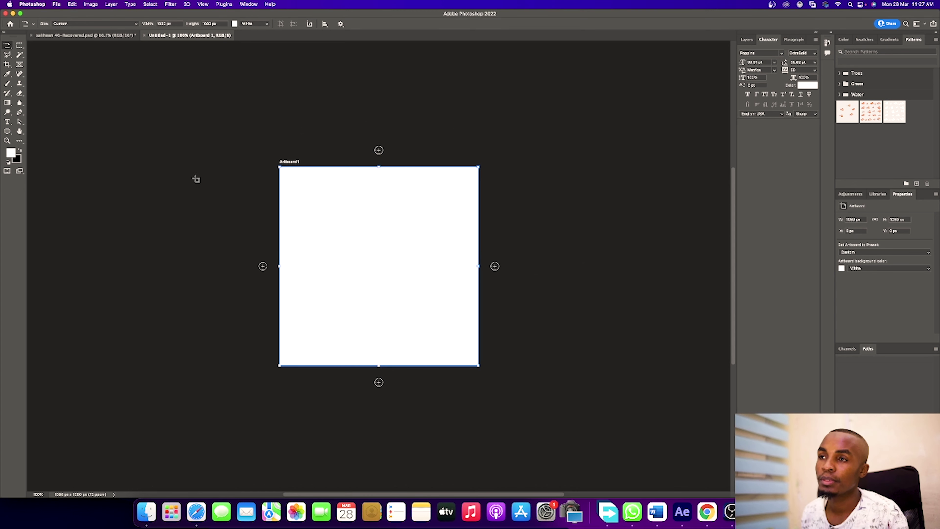
key(v)
drag(554, 249, 37, 45)
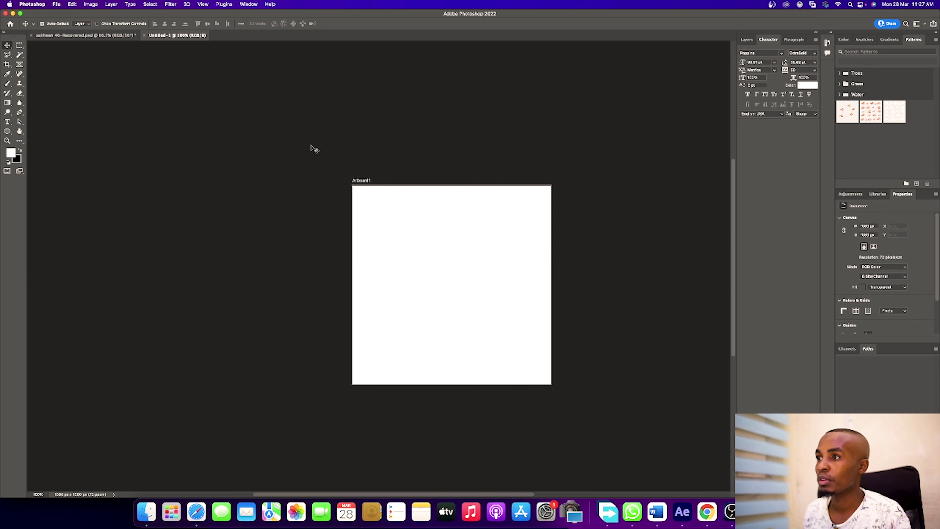
scroll(300, 168, right, 5)
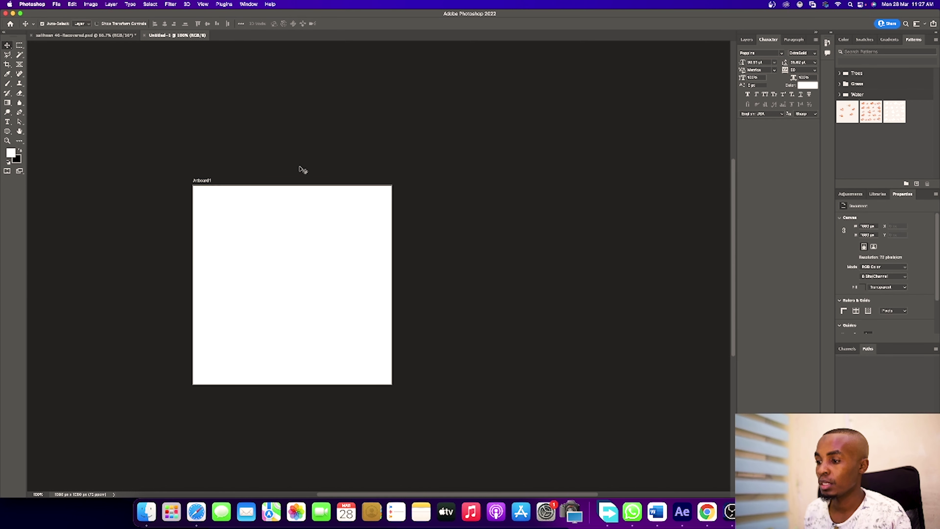
key(super+plus)
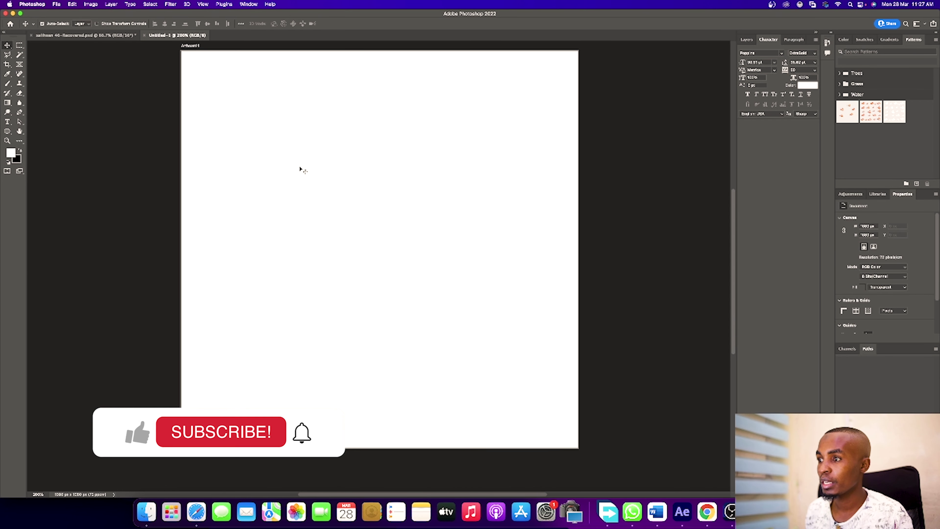
click(707, 511)
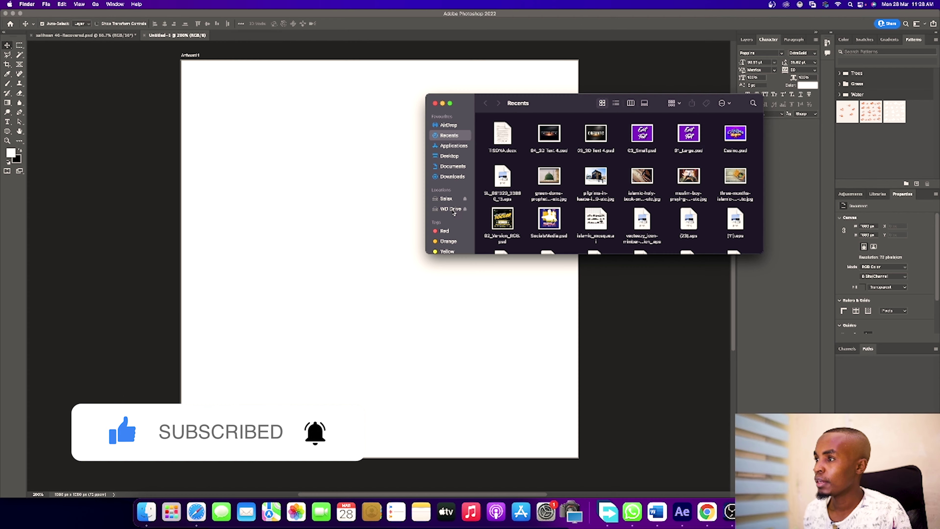
click(219, 235)
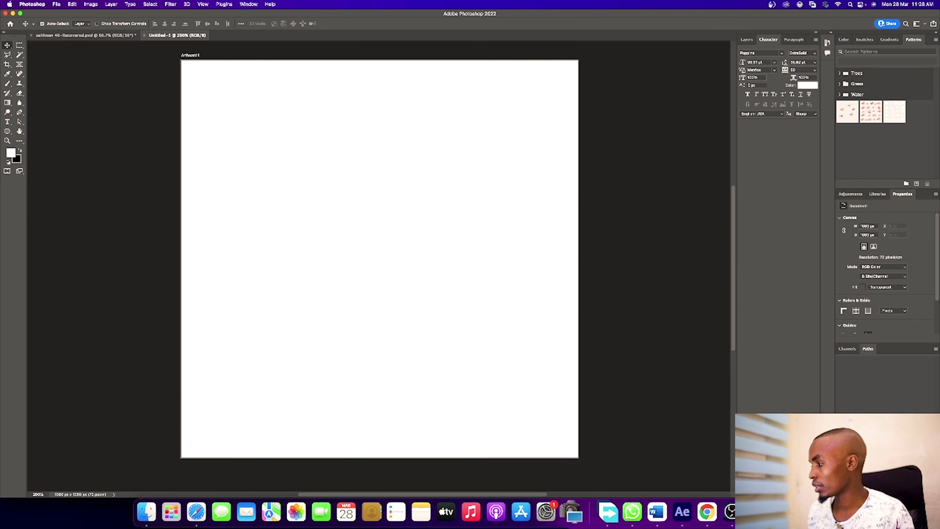
- Add an orange Solid Color fill layer above Layer 1 on the artboard
click(747, 39)
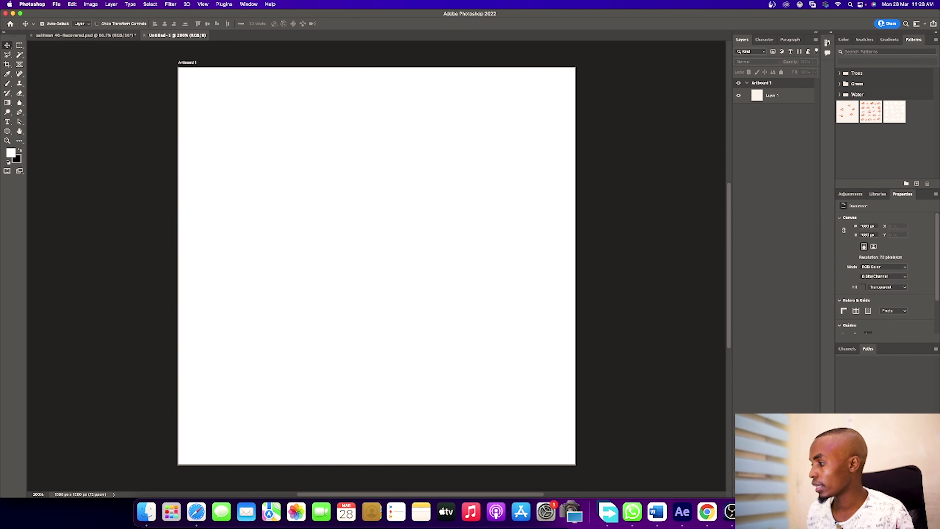
key(alt+shift+super+n)
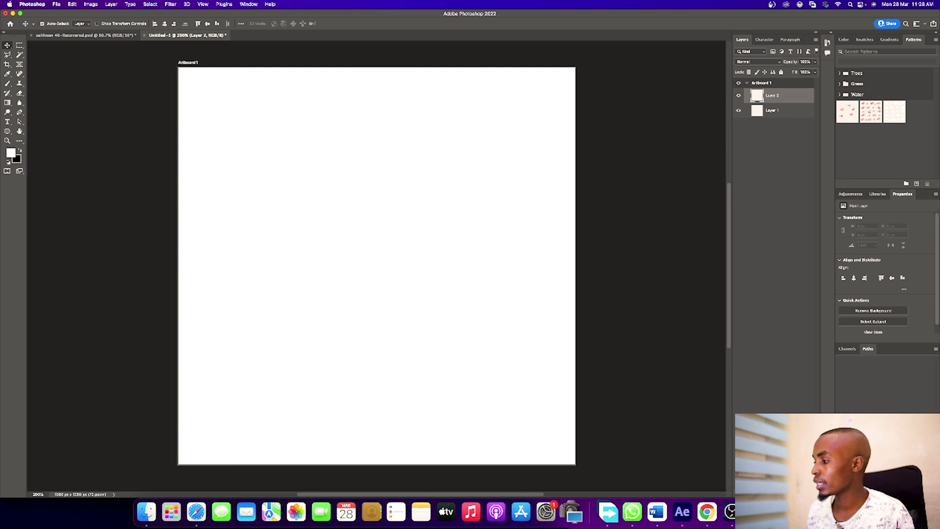
click(777, 493)
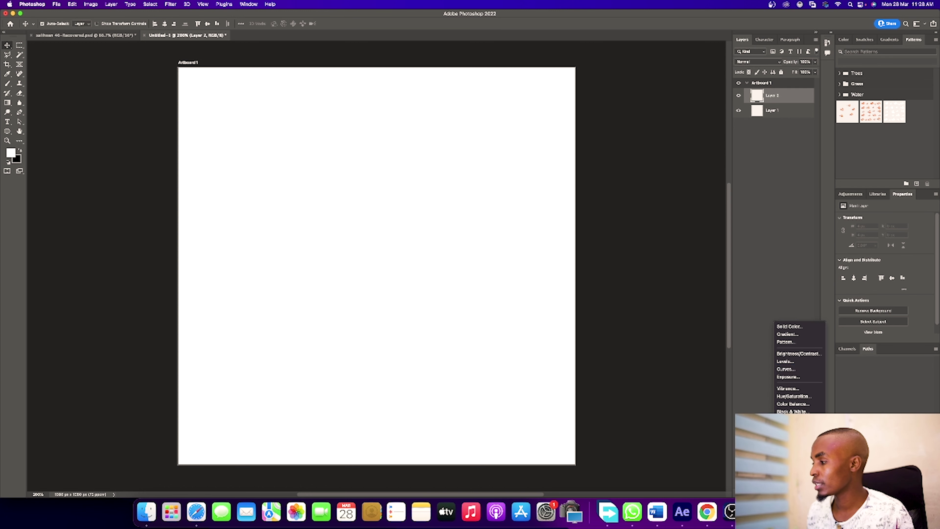
click(788, 326)
drag(615, 226, 618, 219)
click(603, 143)
click(680, 138)
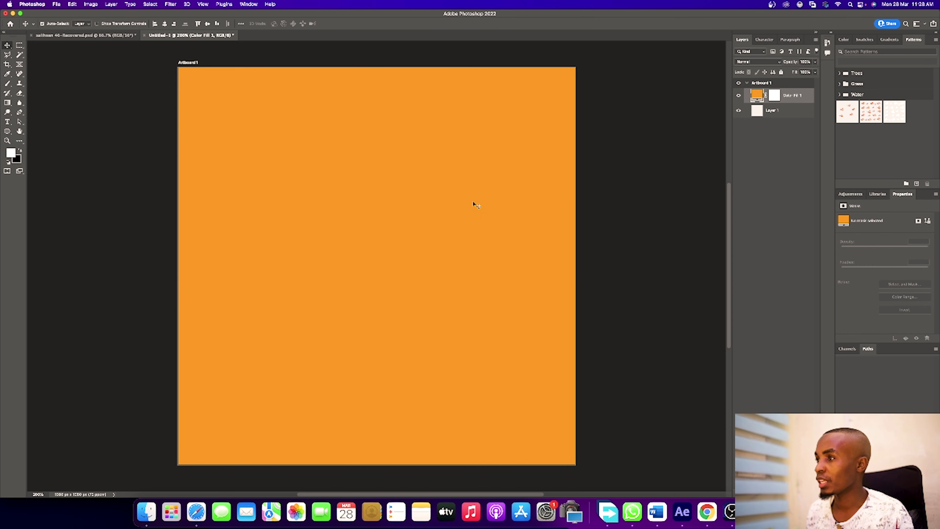
- Switch to Safari, locate the downloaded portrait of the business woman in the Downloads folder and preview it
scroll(264, 472, left, 2)
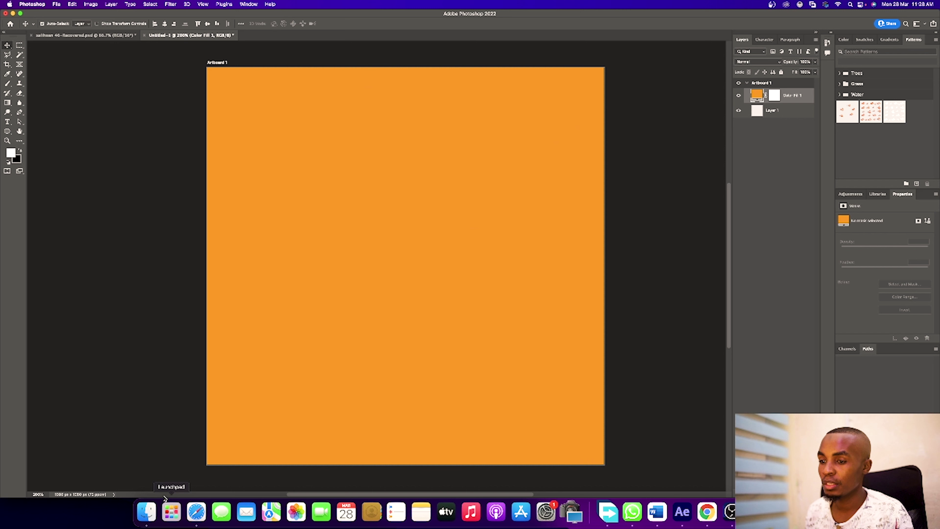
scroll(328, 439, right, 3)
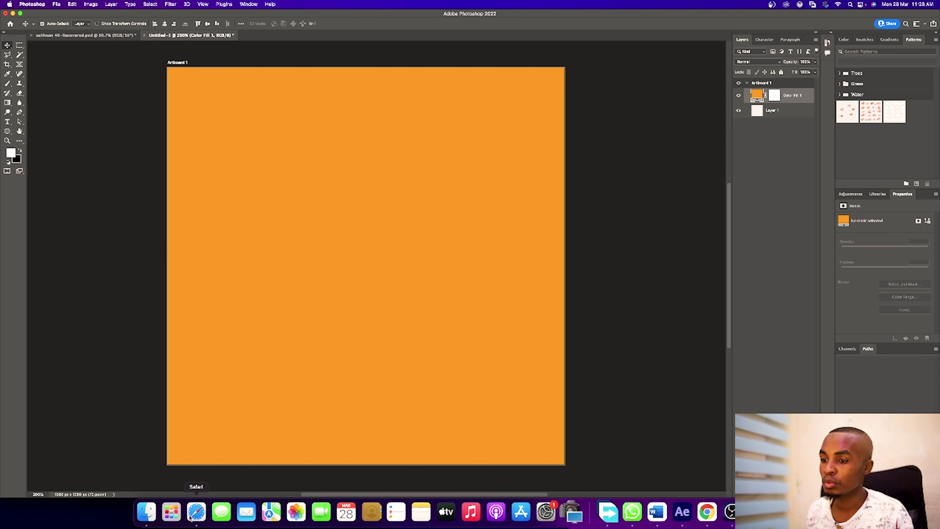
click(196, 511)
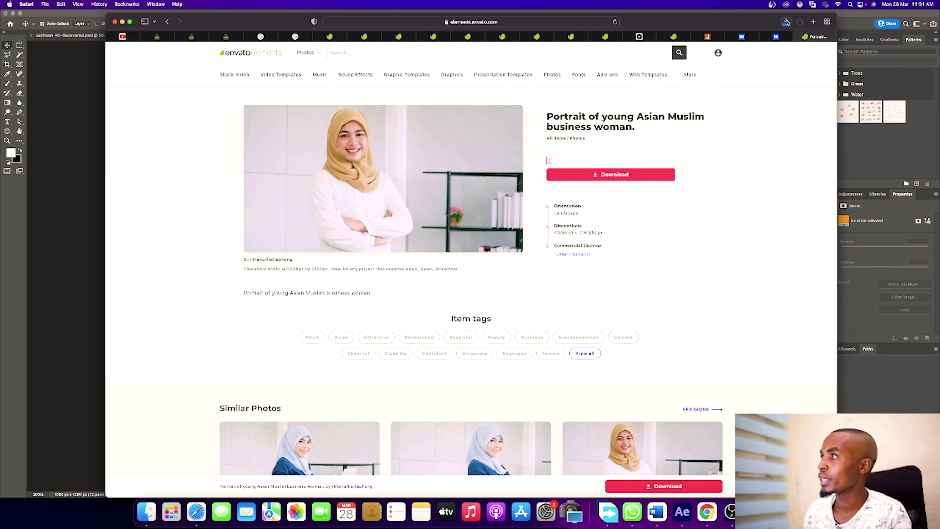
click(786, 22)
click(877, 57)
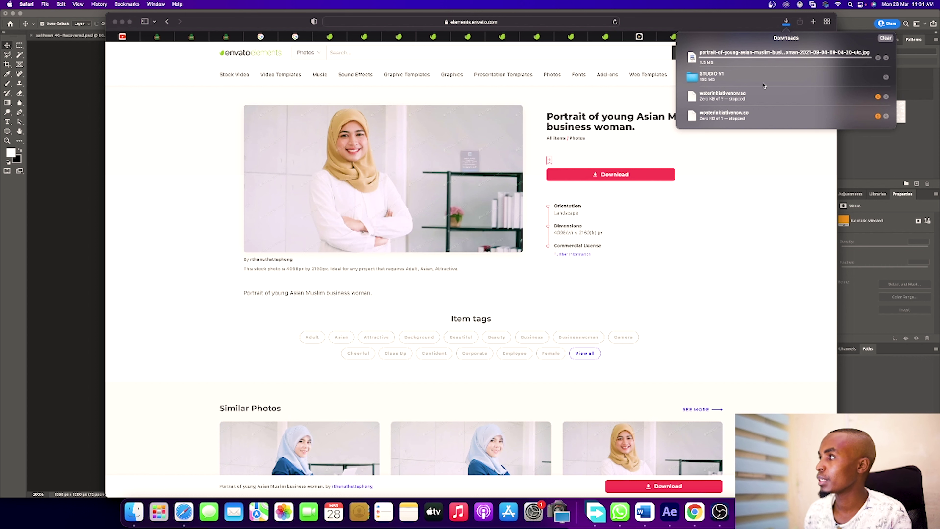
click(470, 210)
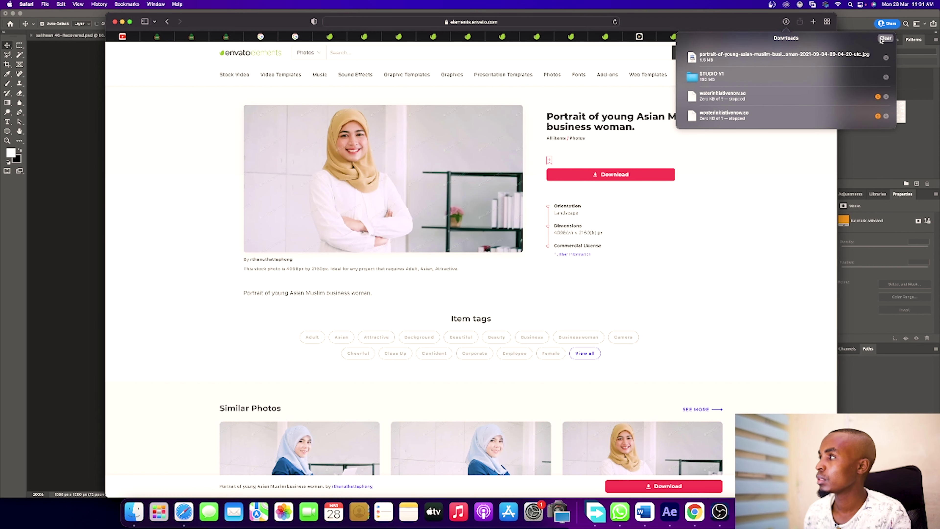
click(886, 59)
double_click(513, 166)
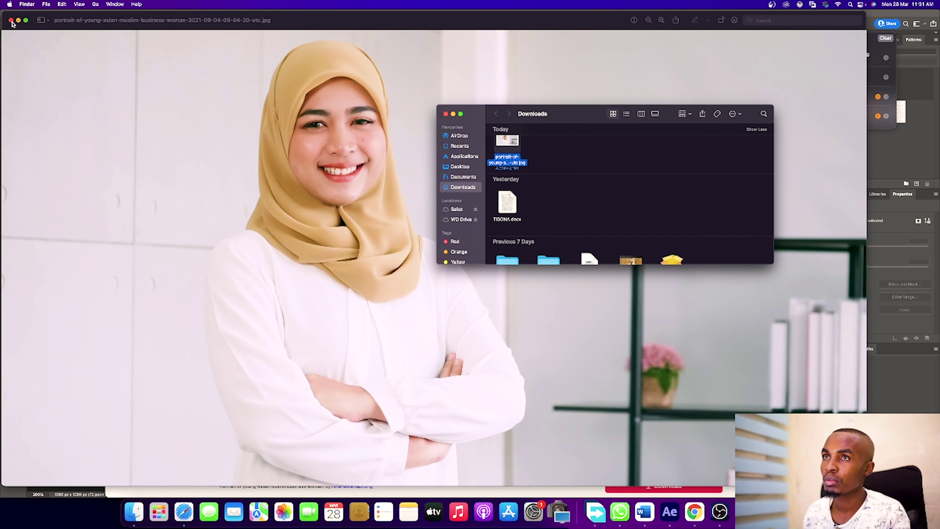
key(space)
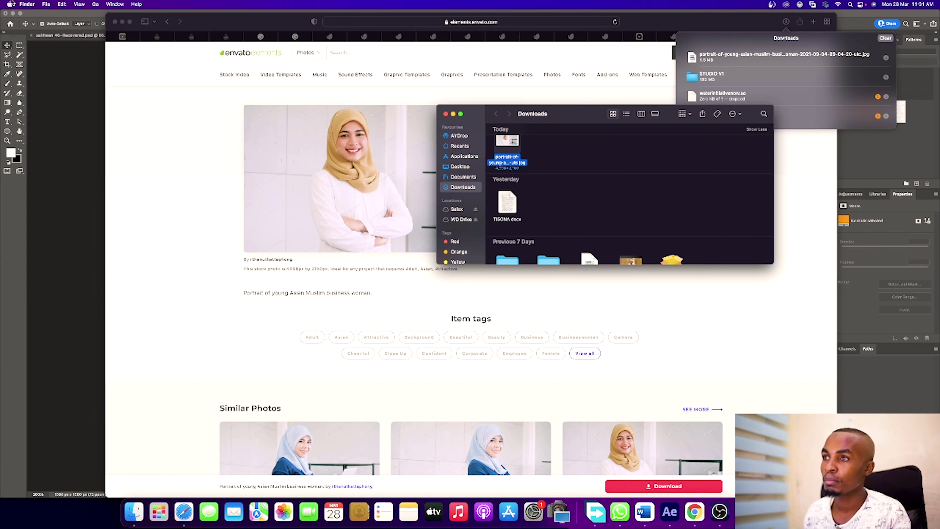
click(870, 411)
- Place the downloaded portrait JPG on the artboard, enlarge it to meet the lower edge, and shift it so the woman stands right of centre
click(134, 512)
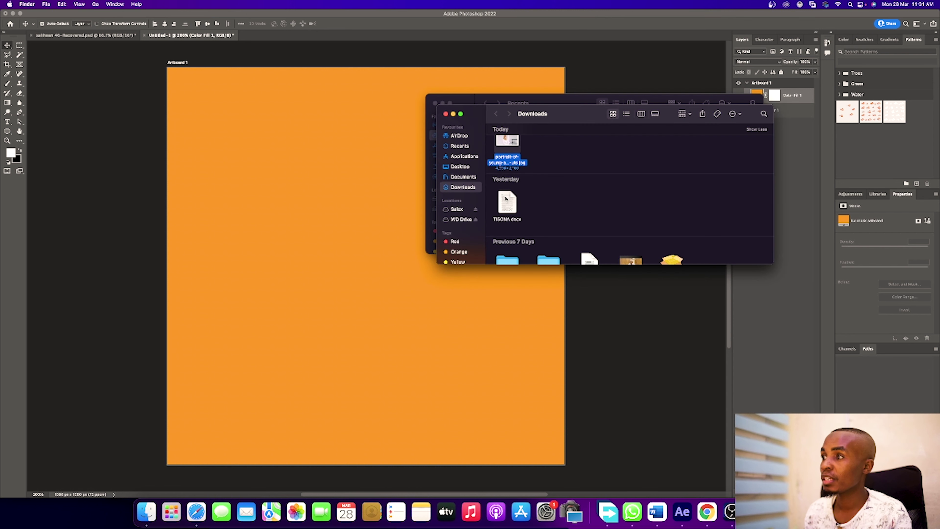
drag(503, 144, 269, 213)
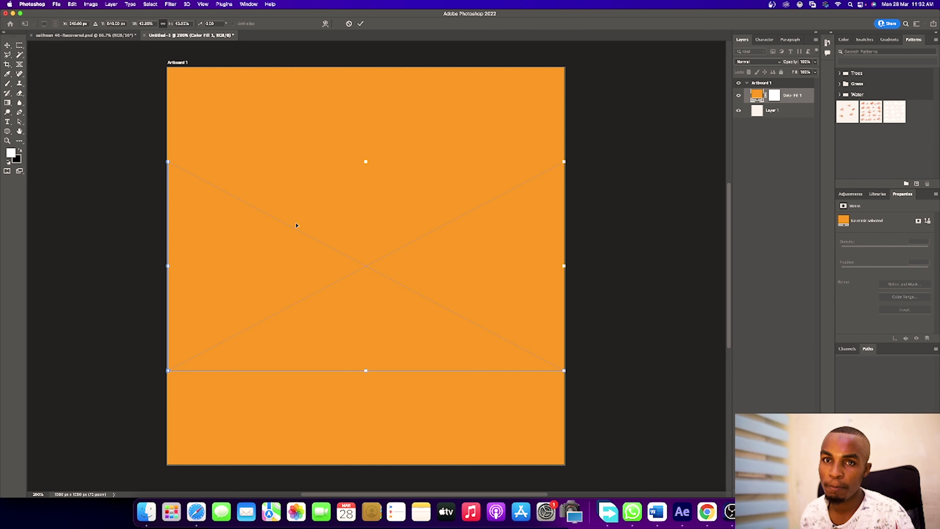
drag(366, 372, 366, 464)
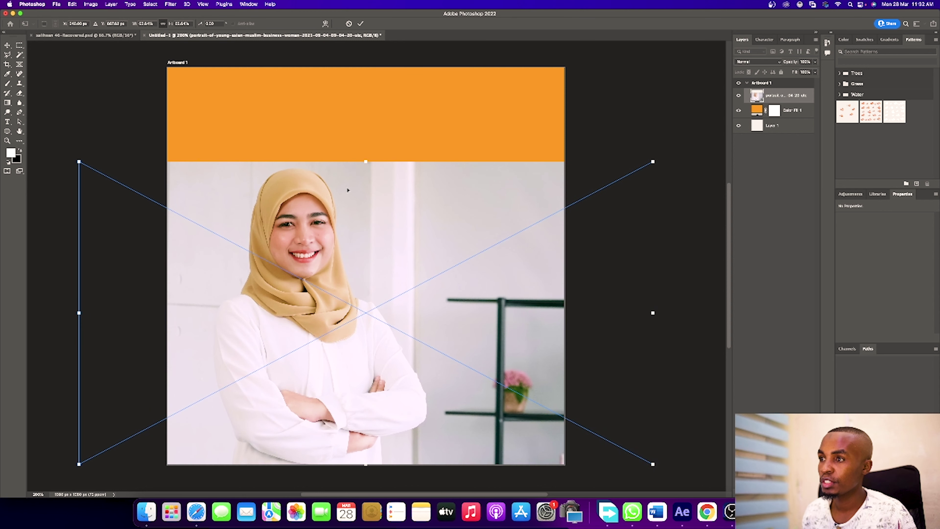
drag(366, 162, 365, 122)
drag(340, 194, 463, 196)
key(Return)
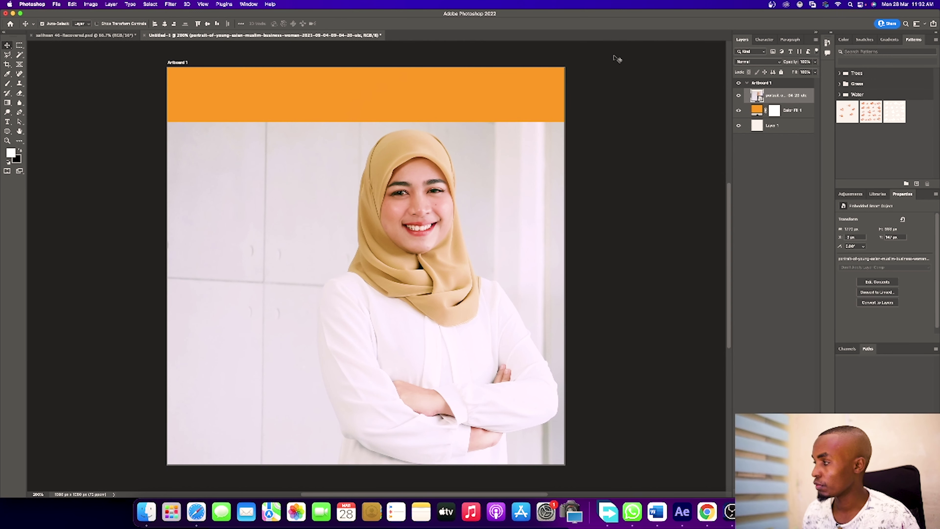
click(877, 302)
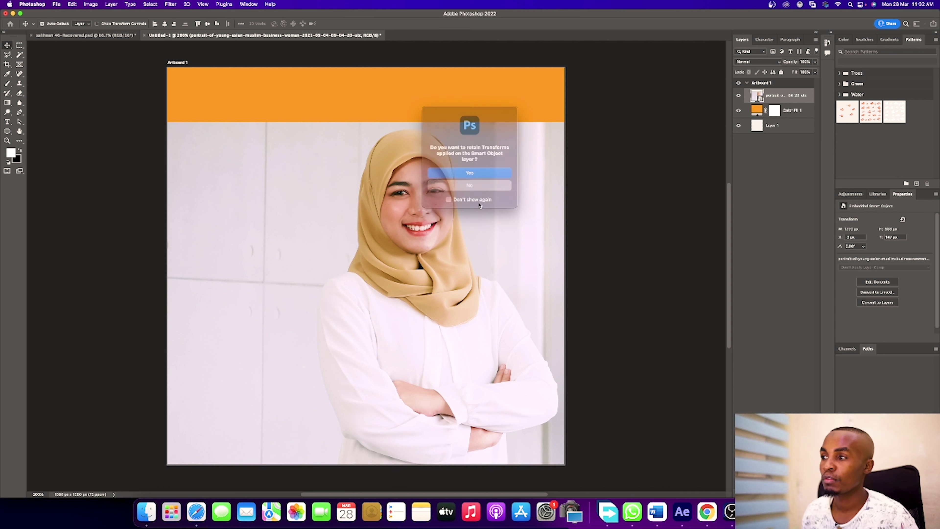
click(496, 174)
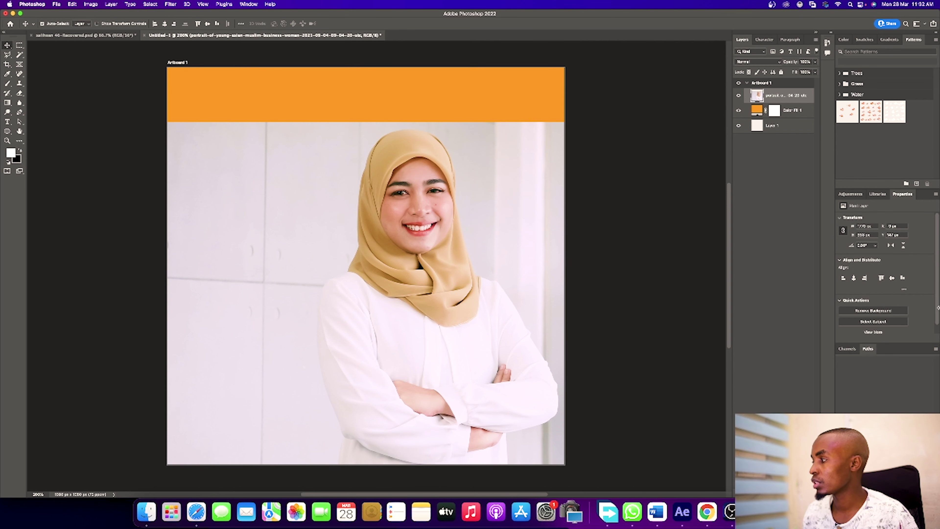
key(super+z)
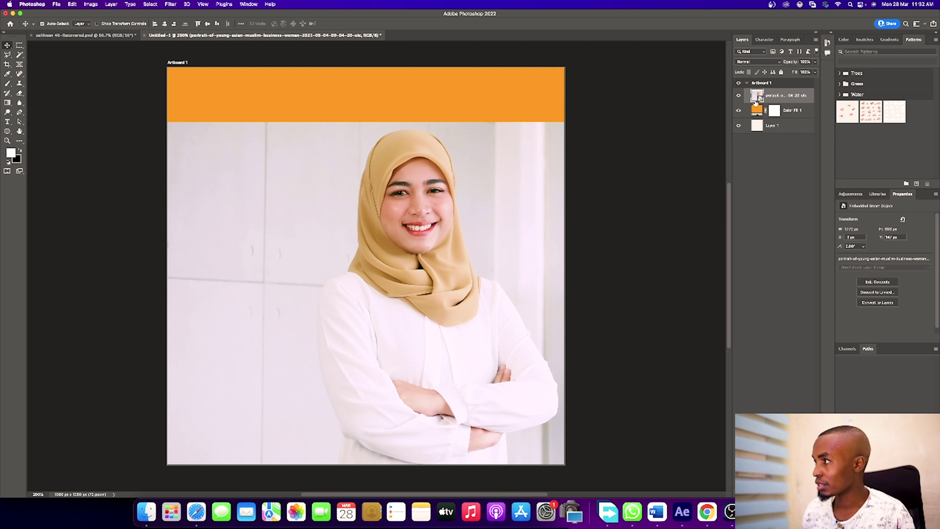
- Convert the portrait smart object to a regular layer, retaining its transforms, and remove the background behind the woman
click(880, 303)
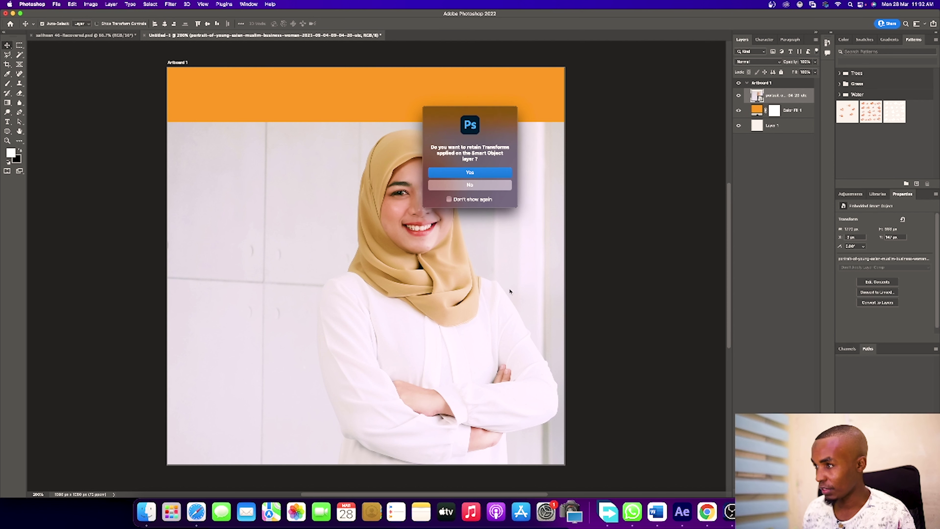
click(467, 173)
click(872, 311)
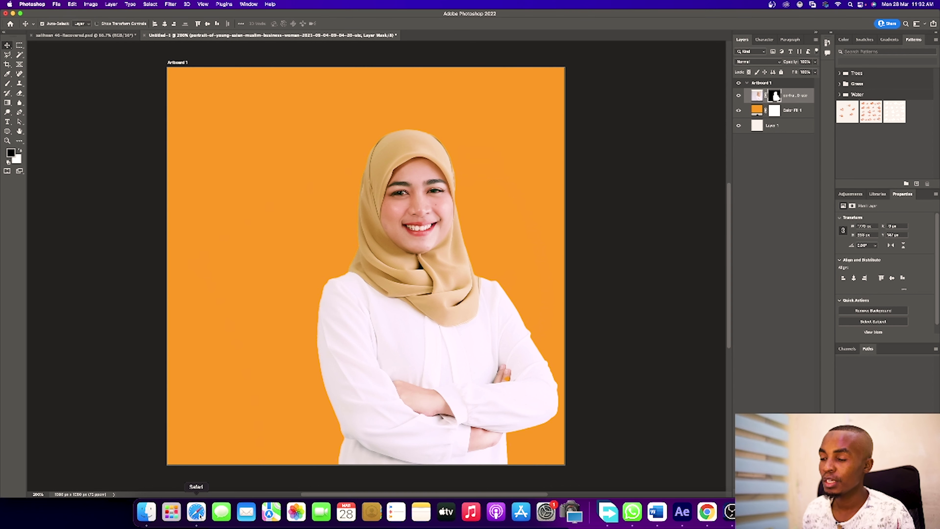
- Check the Behance reference in Chrome, return to Photoshop and draw a paragraph text box on the orange area beside the woman's head
click(707, 512)
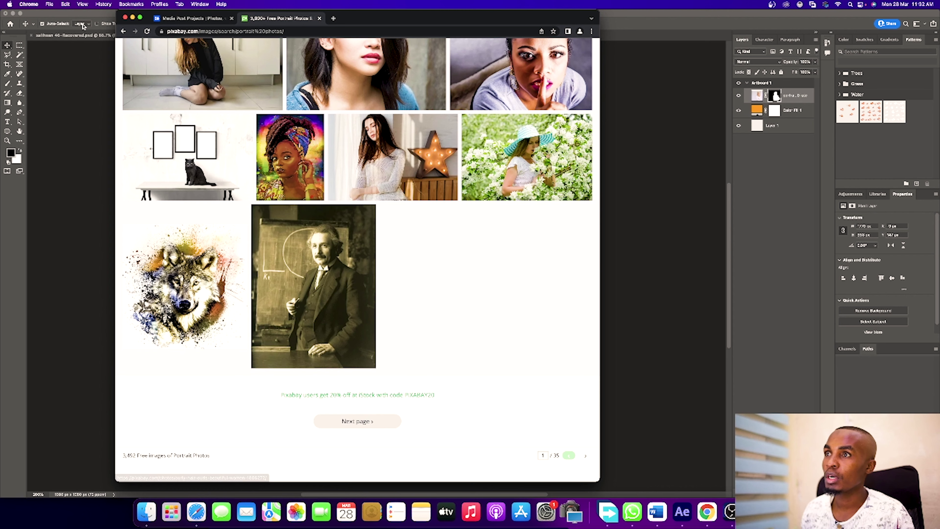
click(196, 20)
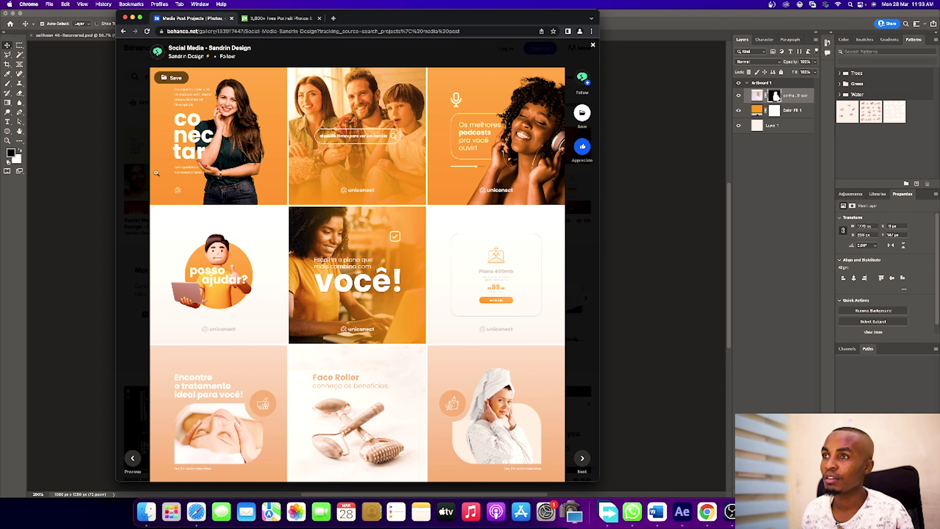
click(666, 168)
click(8, 121)
drag(192, 121, 329, 189)
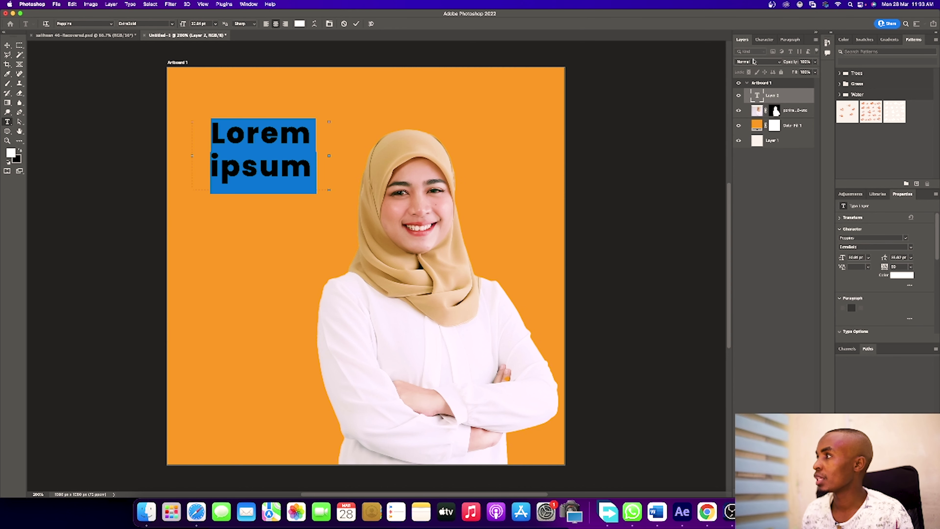
- Format the placeholder text with a 10 pt font size, Auto leading and the Thin style of Poppins
click(764, 39)
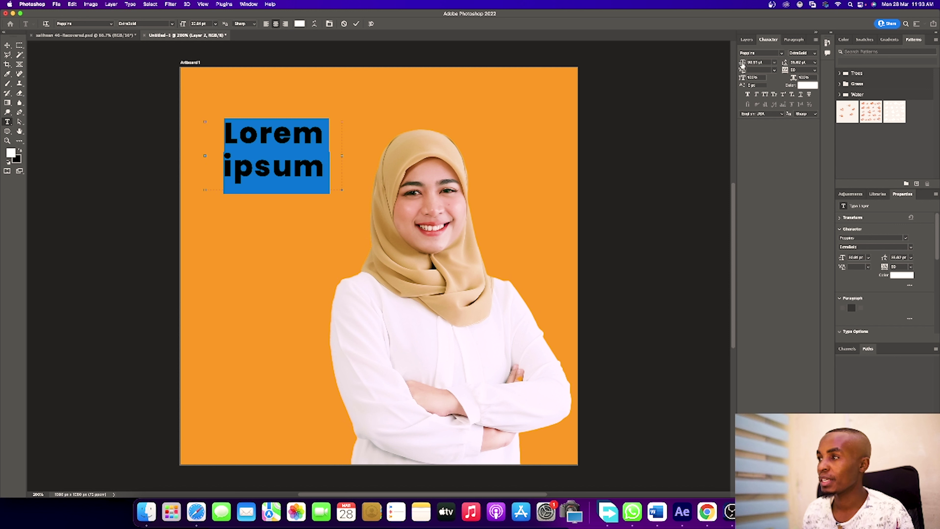
mouse_move(743, 64)
mouse_down()
mouse_move(729, 67)
mouse_move(745, 64)
mouse_up()
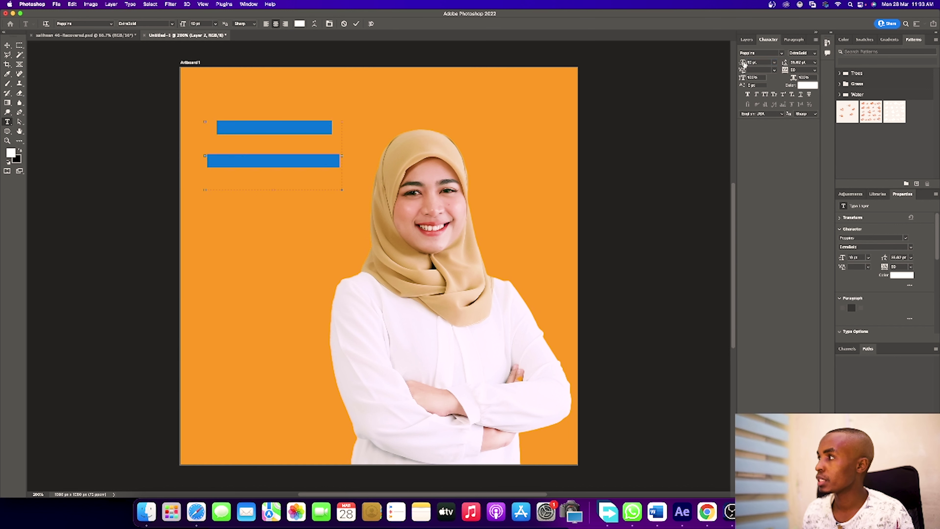
click(815, 62)
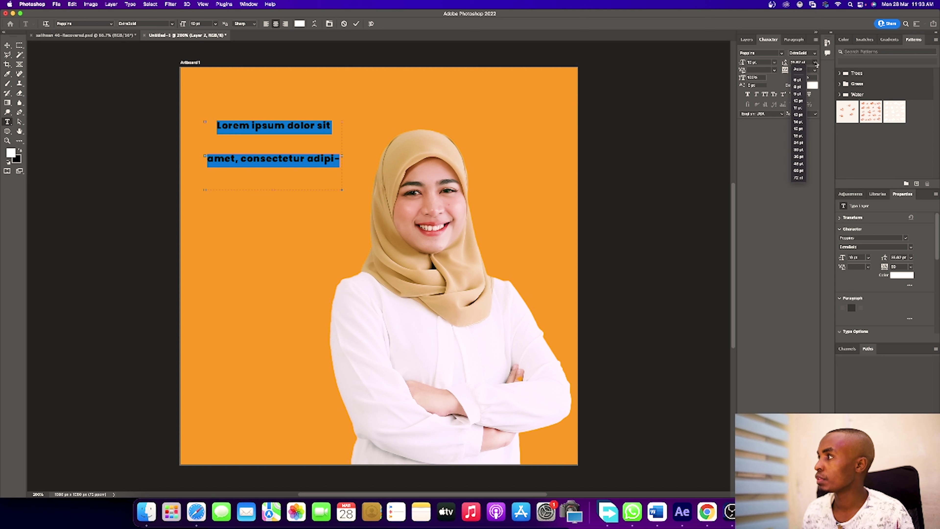
click(799, 69)
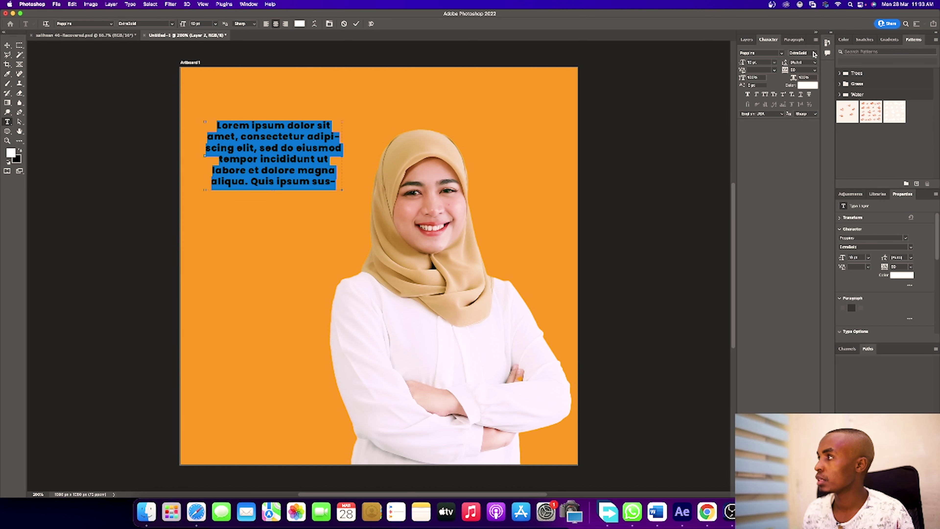
click(814, 55)
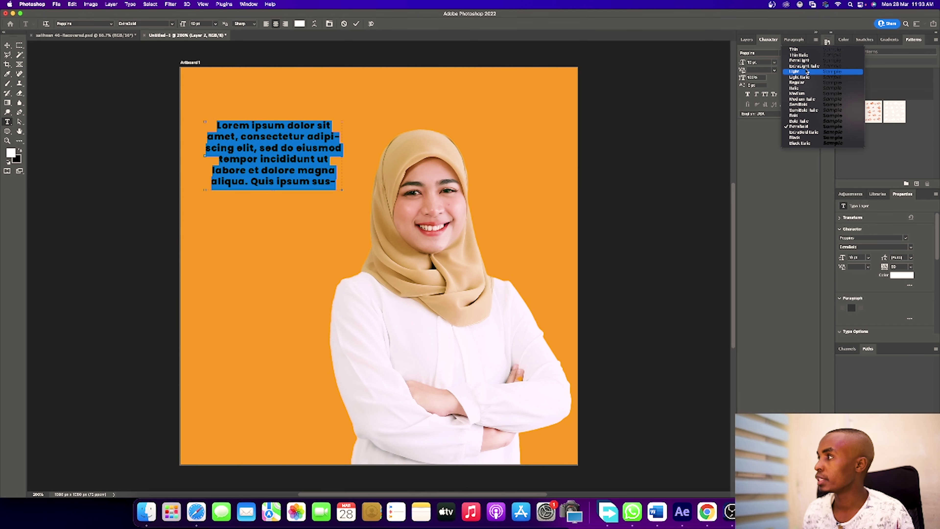
click(796, 50)
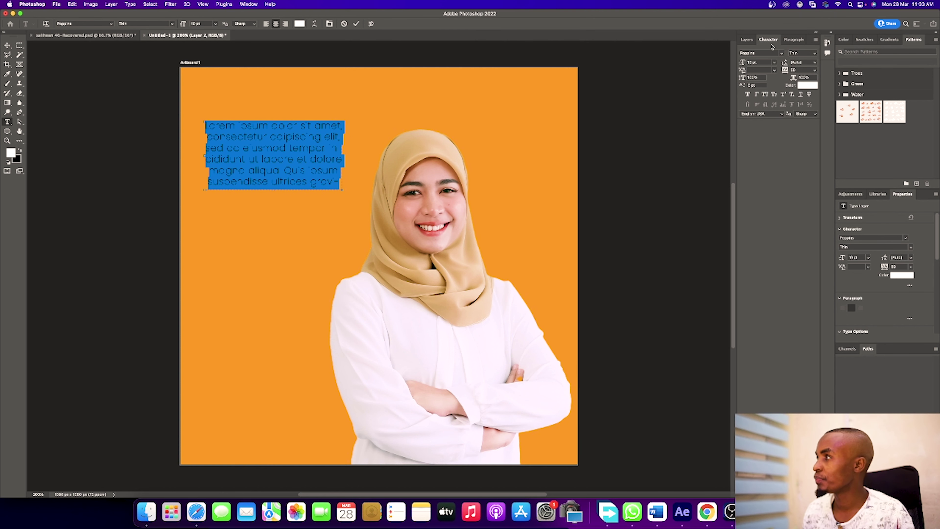
- Left-align the placeholder paragraph and set its font size to 7 pt
click(794, 39)
click(749, 52)
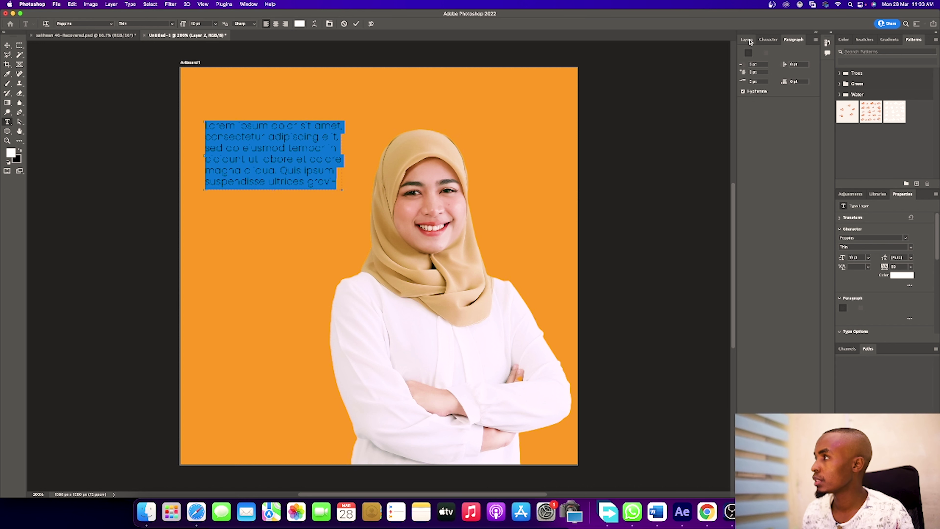
click(747, 40)
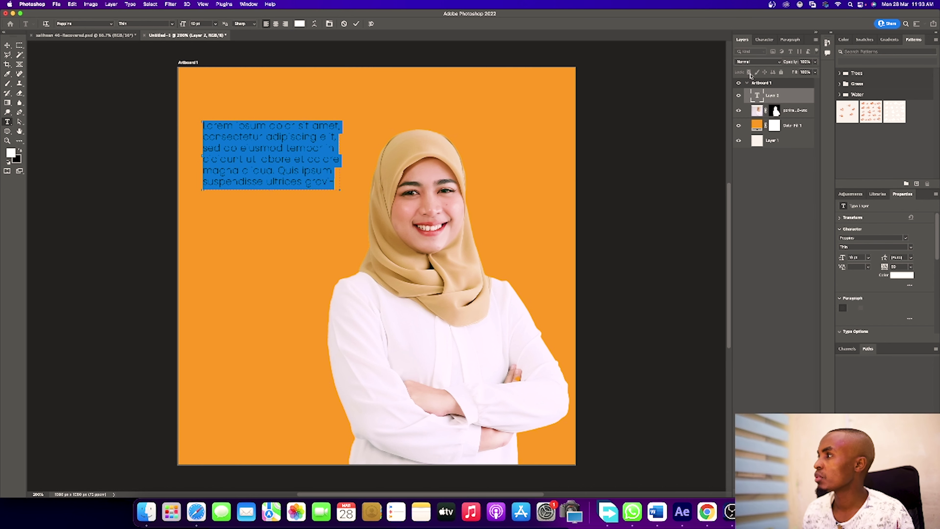
click(764, 39)
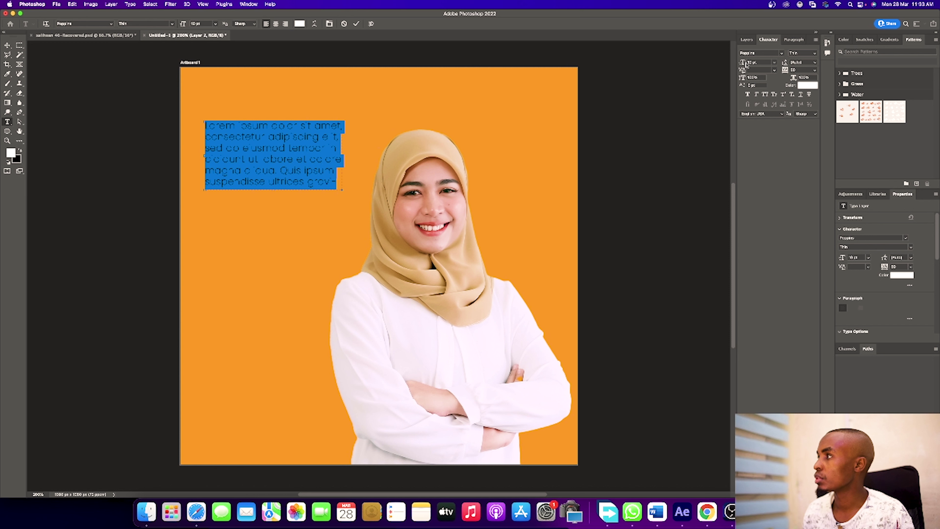
drag(743, 64, 745, 63)
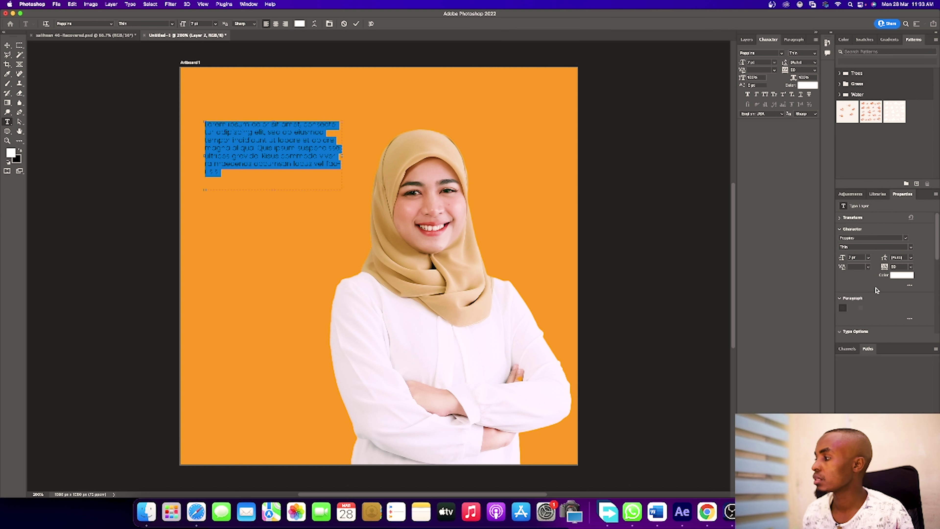
- Move the paragraph slightly down and to the right, compare it with the Behance reference in Chrome and return to Photoshop
click(7, 45)
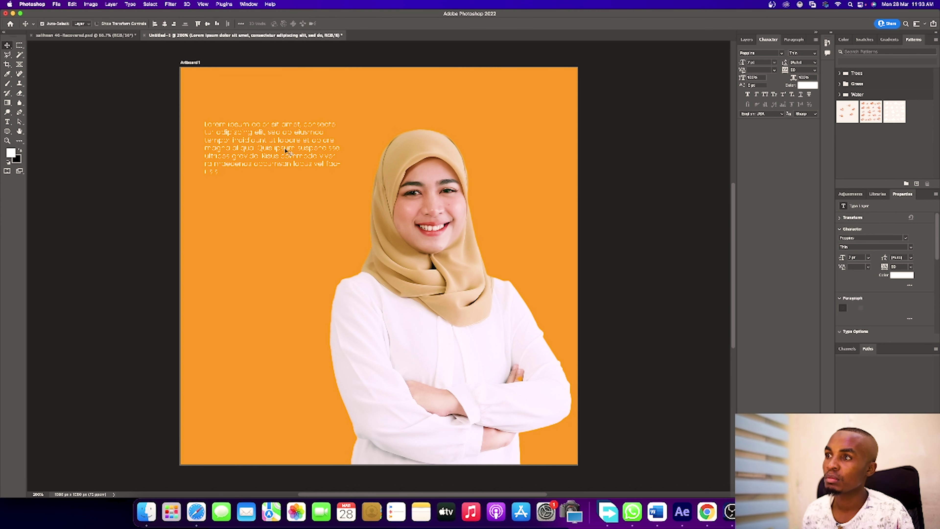
drag(294, 139, 301, 168)
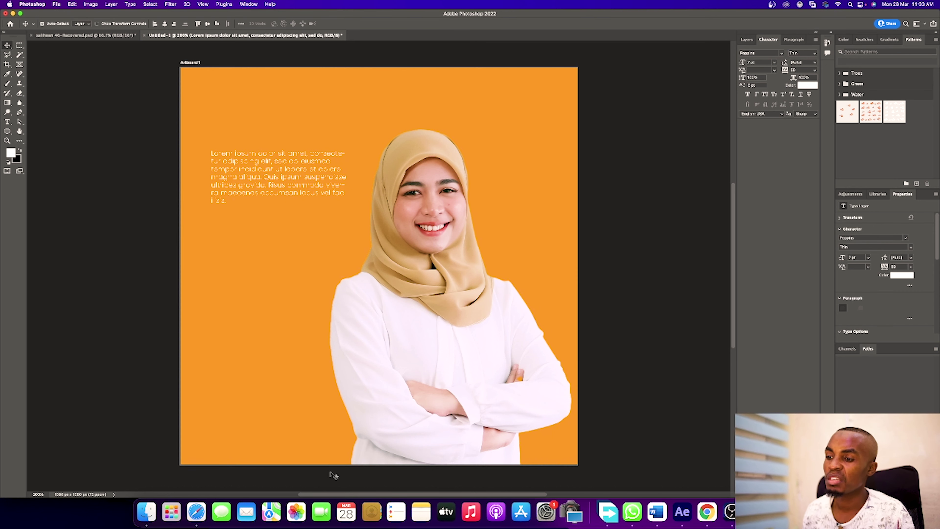
click(707, 513)
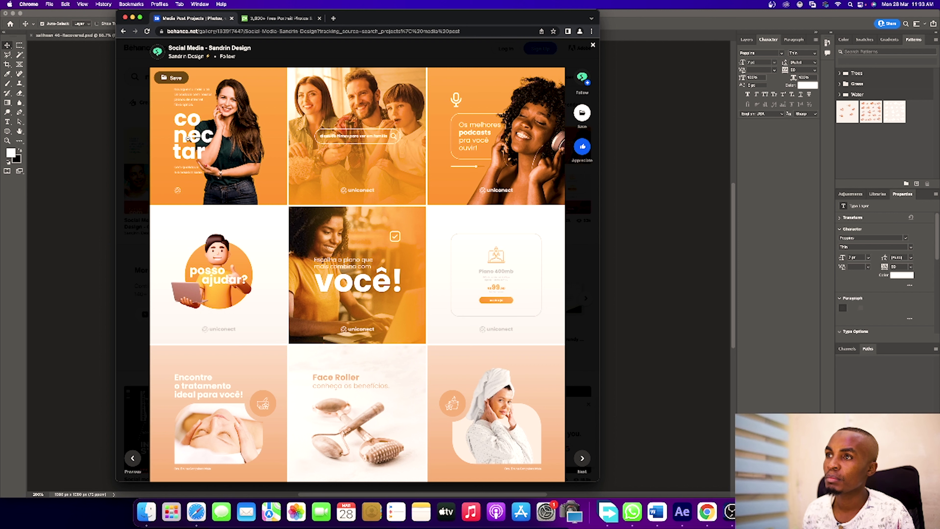
click(64, 122)
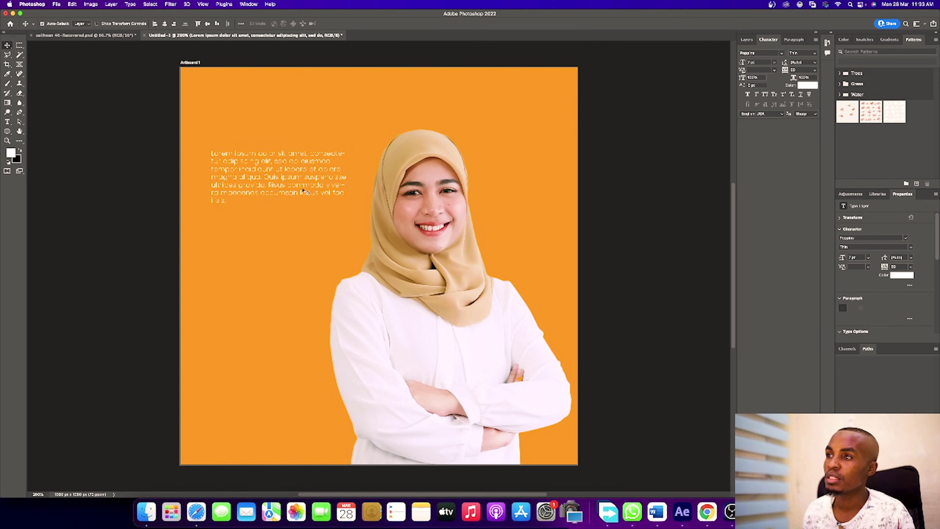
- Reduce the height and width of the paragraph's text box so it holds five lines
double_click(288, 182)
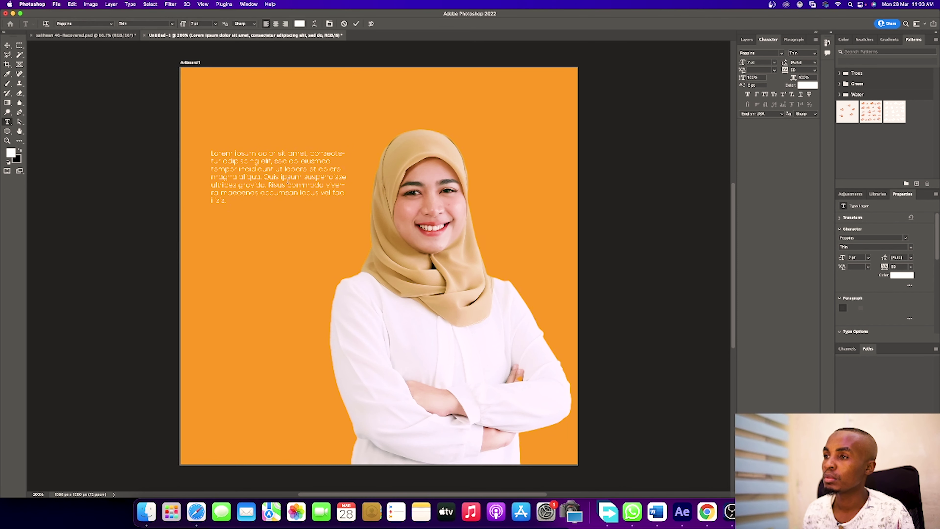
drag(280, 220, 276, 190)
drag(348, 170, 339, 170)
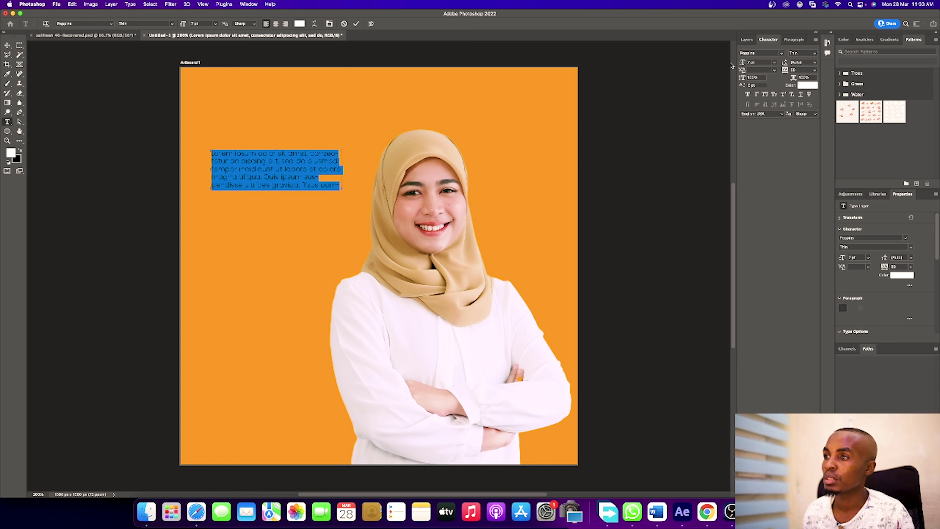
click(745, 64)
key(Down)
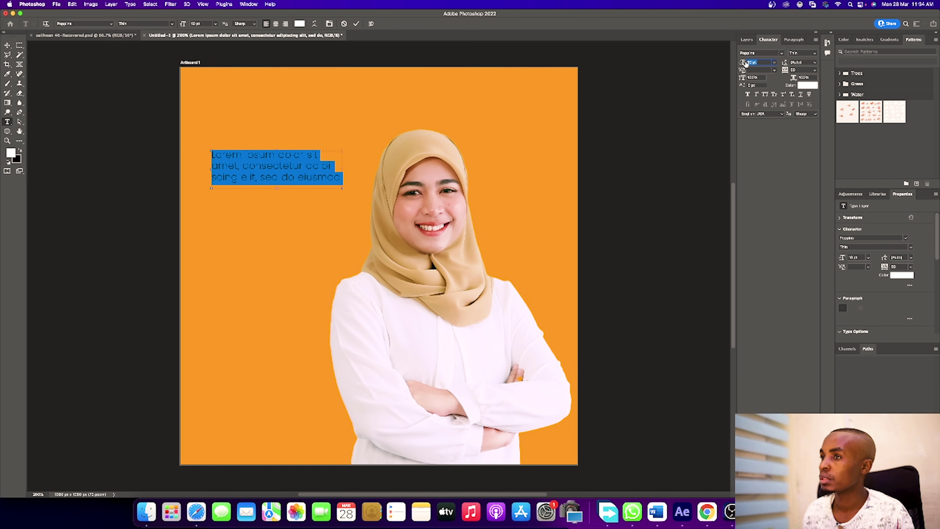
key(Down)
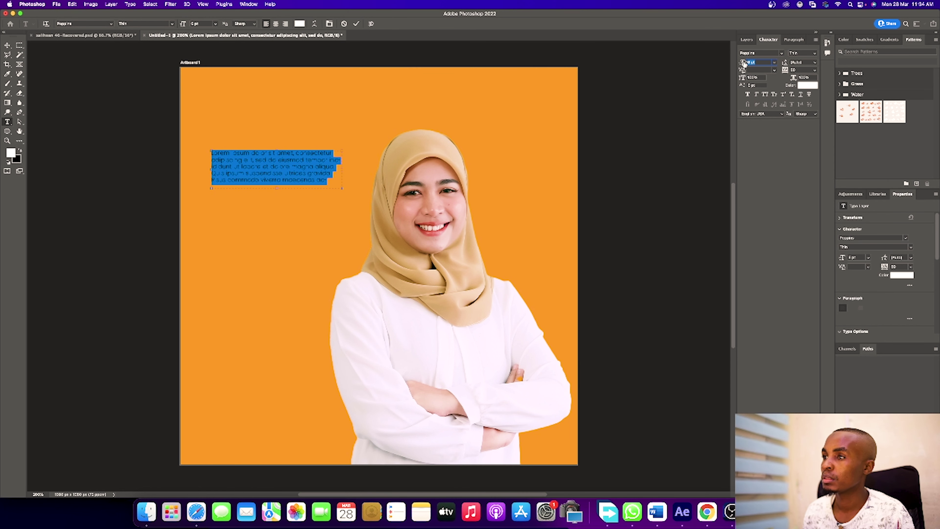
key(Up)
key(Return)
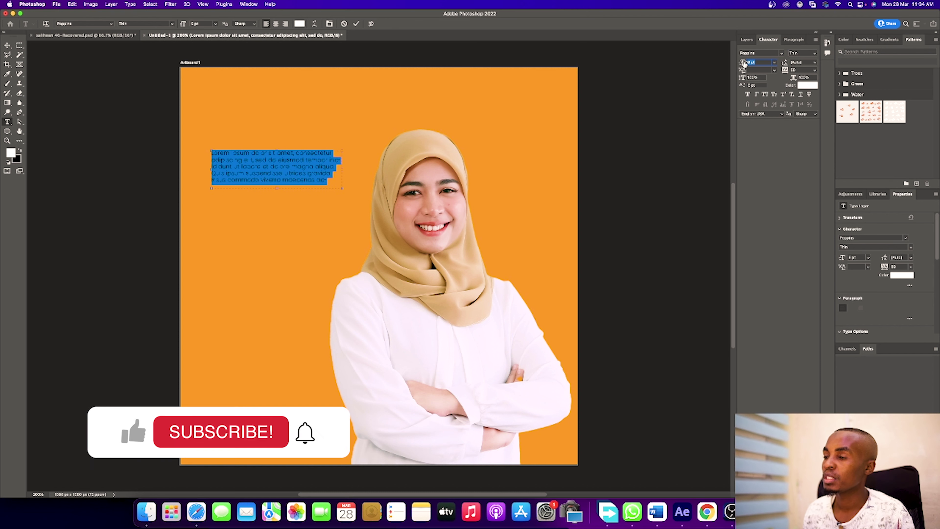
- Check the Behance reference in Chrome, duplicate the paragraph in Photoshop towards the artboard's lower edge, and shift both copies left with the original higher
click(7, 45)
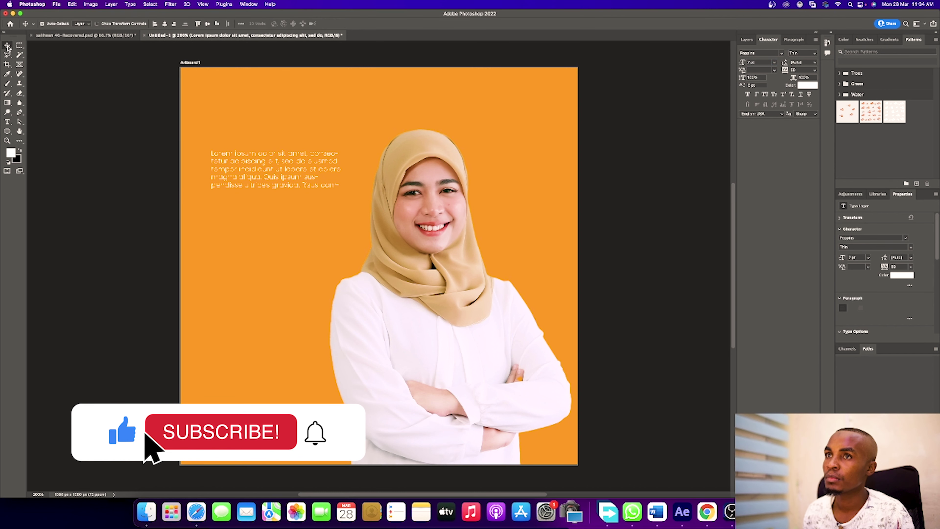
click(7, 122)
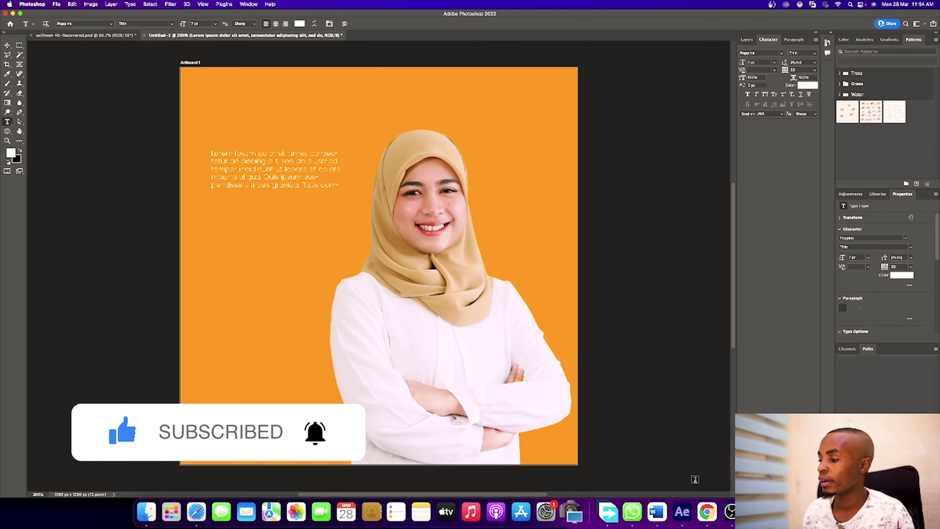
click(707, 511)
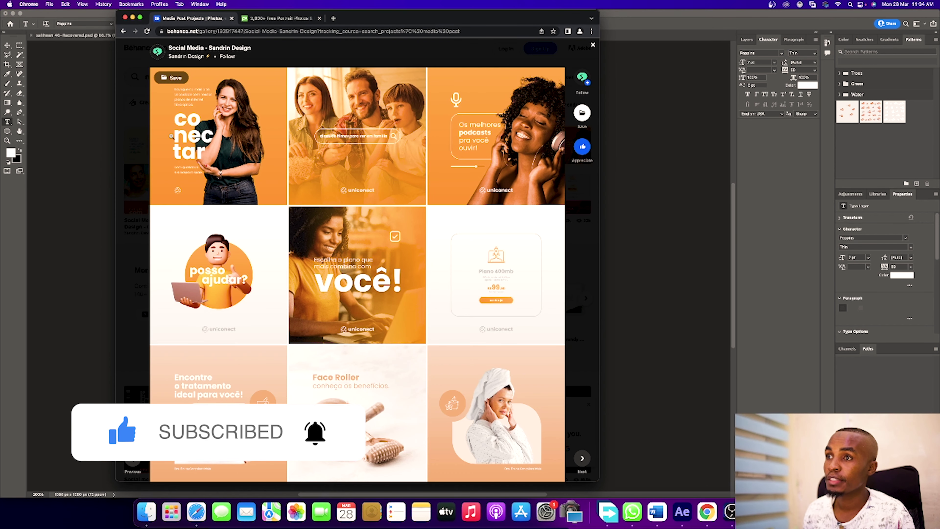
click(73, 161)
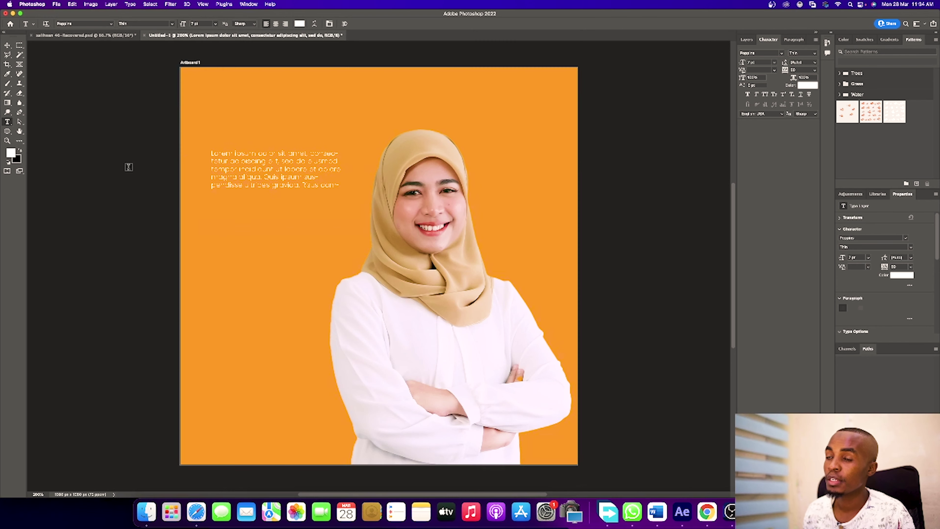
key(v)
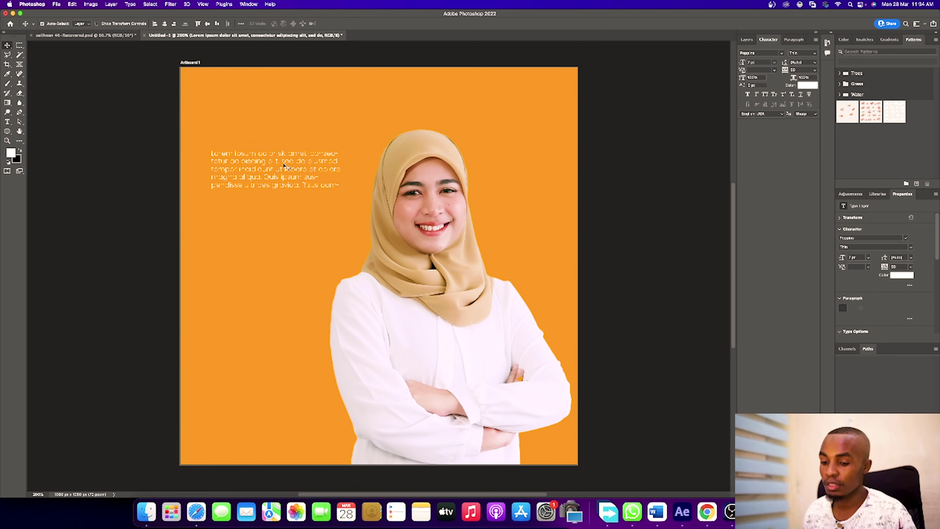
drag(284, 166, 273, 386)
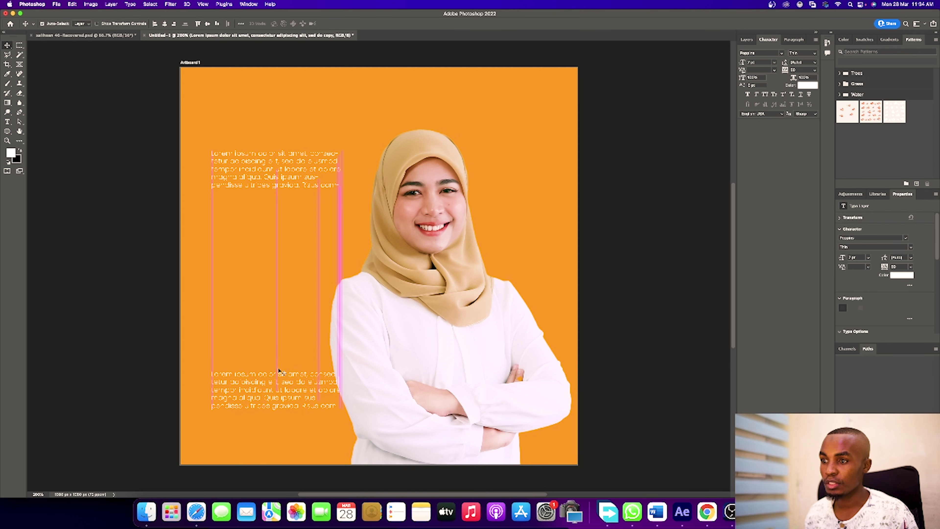
drag(294, 159, 282, 128)
drag(288, 401, 283, 400)
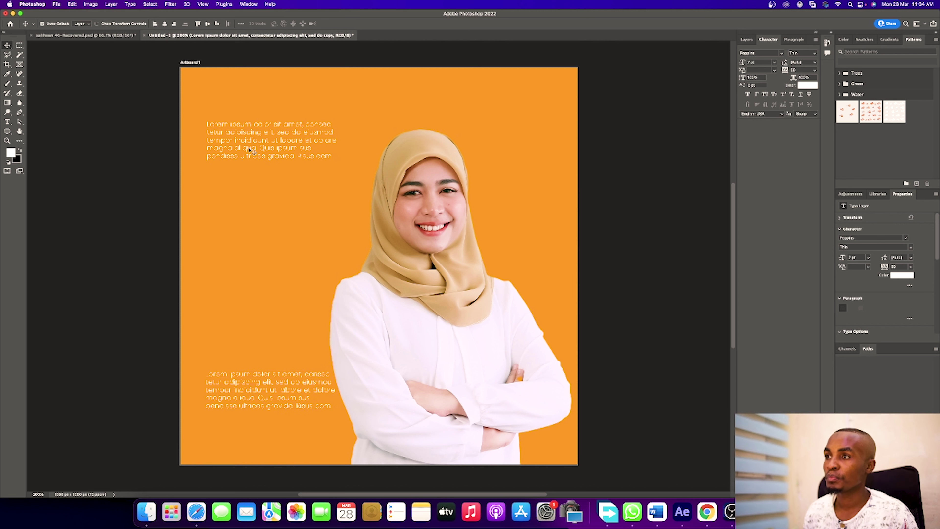
click(7, 121)
drag(212, 191, 213, 197)
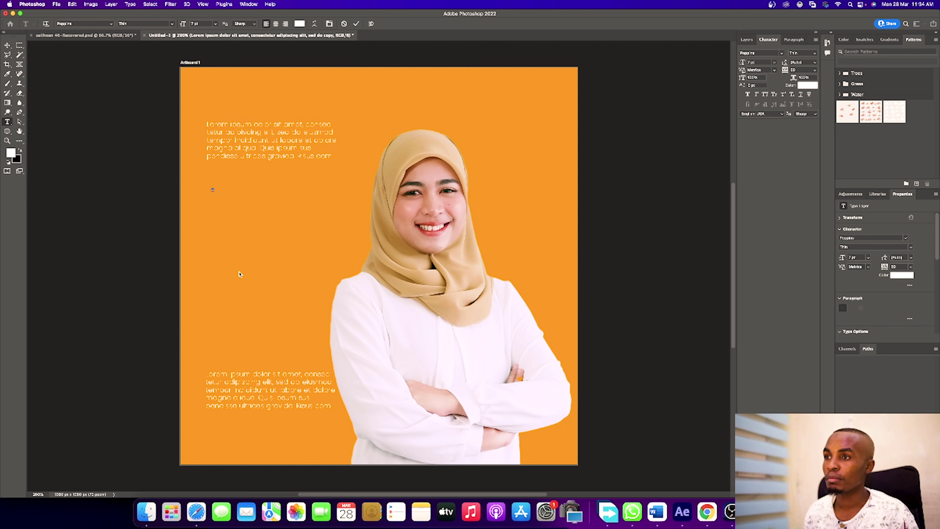
click(7, 45)
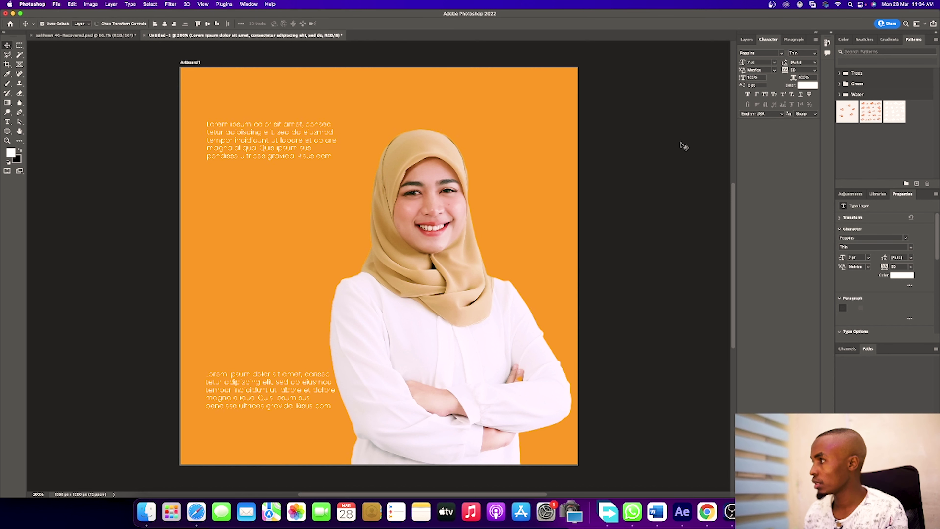
click(749, 39)
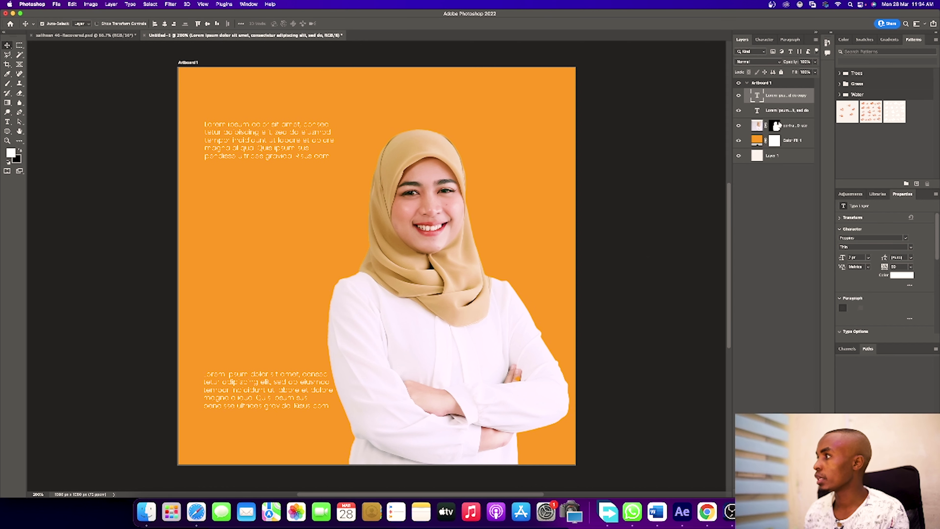
- Add the two-line text "Muslim Lady" between the two paragraphs and scale it up to heading size
click(7, 122)
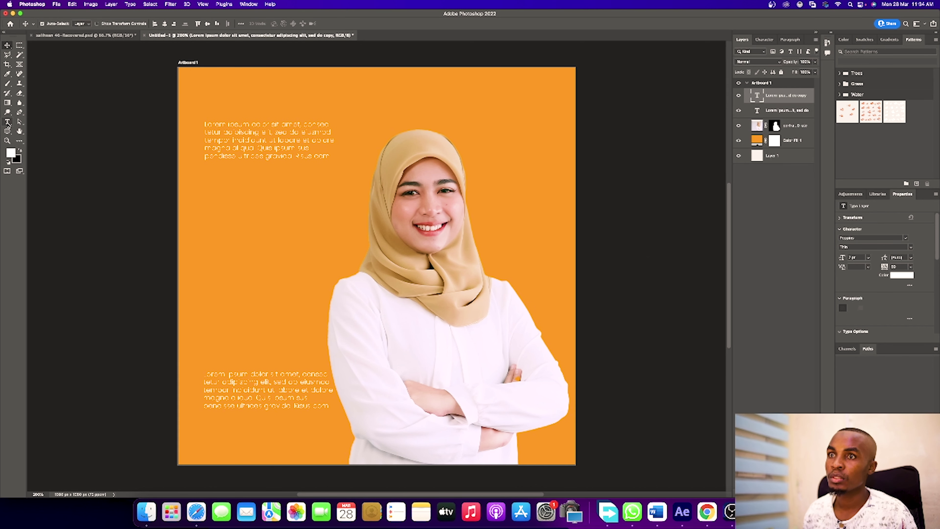
click(216, 210)
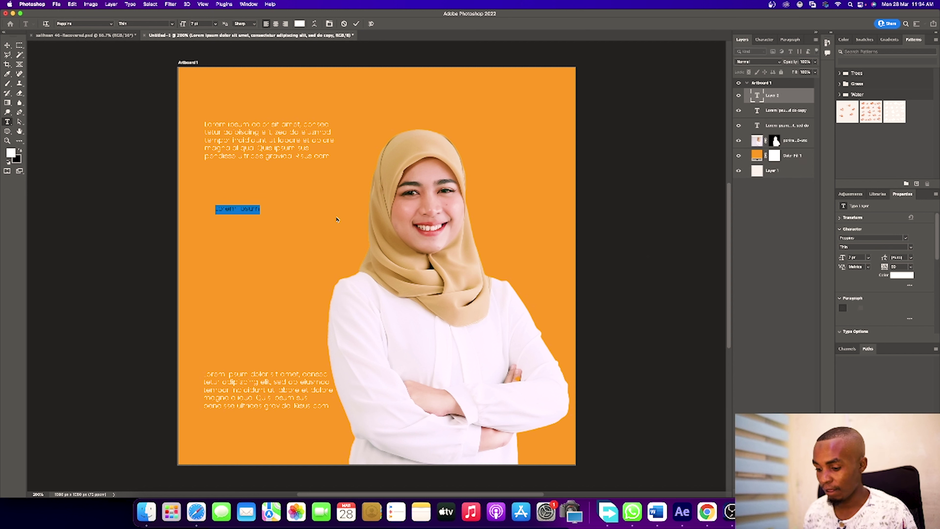
text(Muslim)
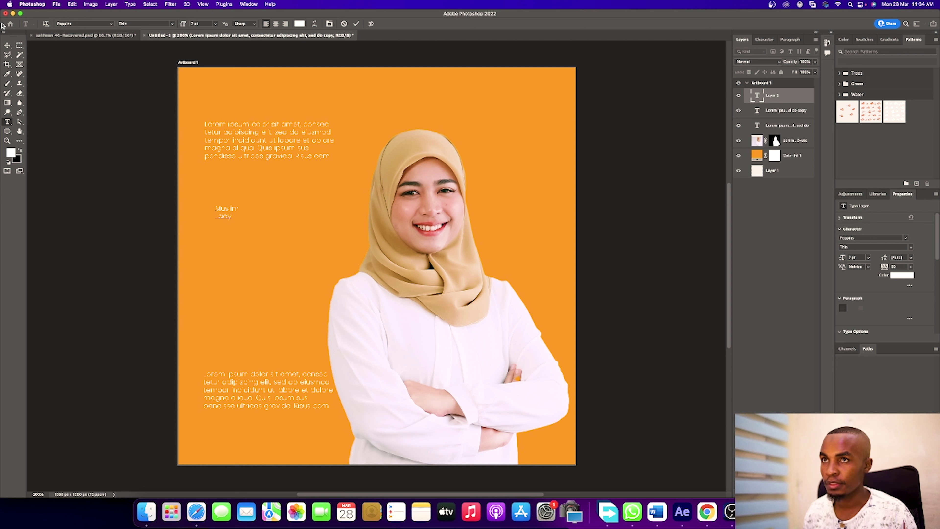
click(7, 45)
key(super+t)
drag(239, 222, 346, 346)
key(Return)
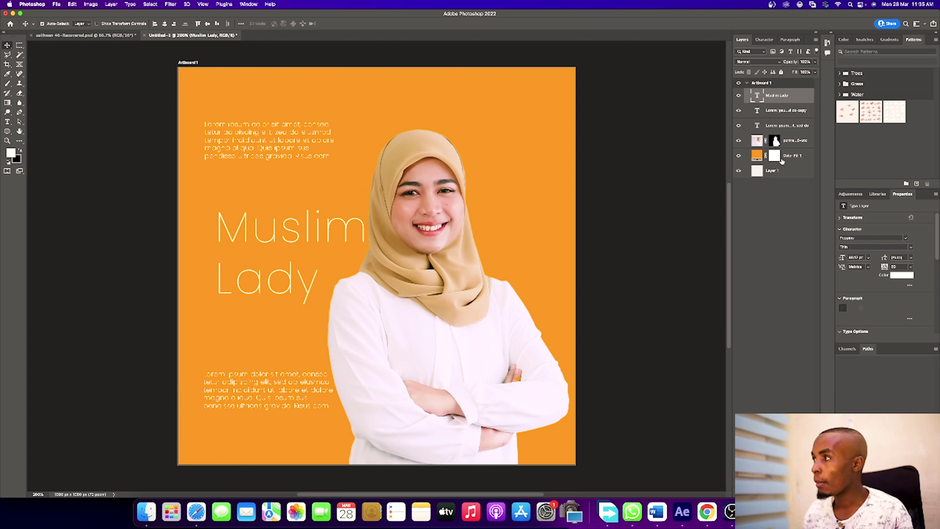
- Set the heading's font style to Black and move it down and left to line up with the paragraphs' left edge
click(765, 39)
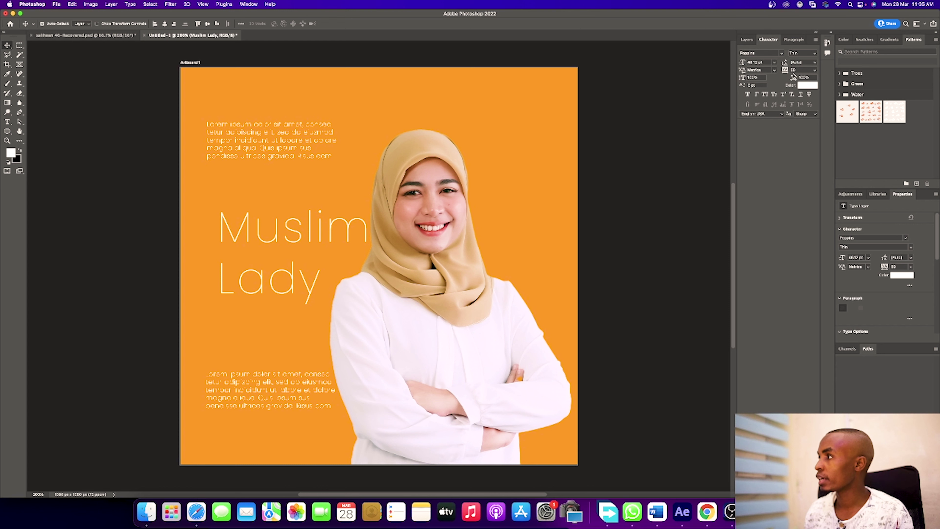
click(774, 63)
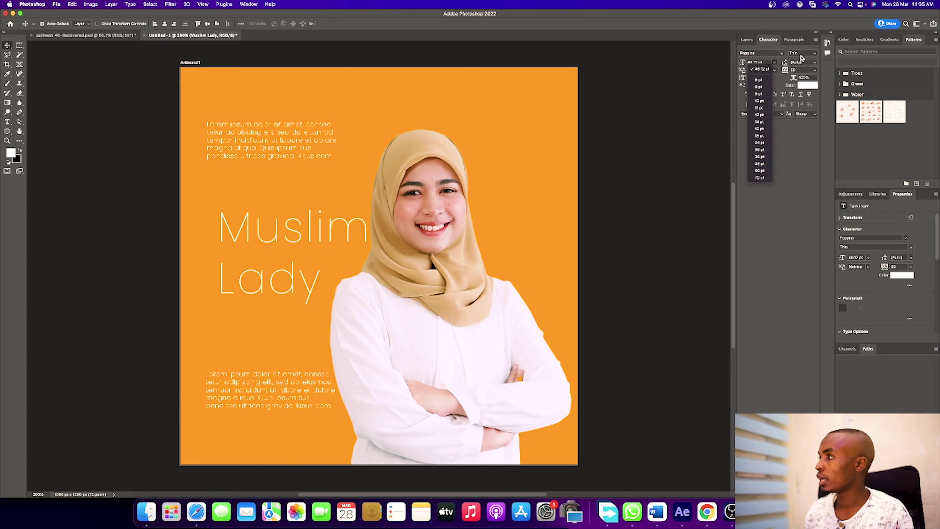
click(817, 55)
click(817, 55)
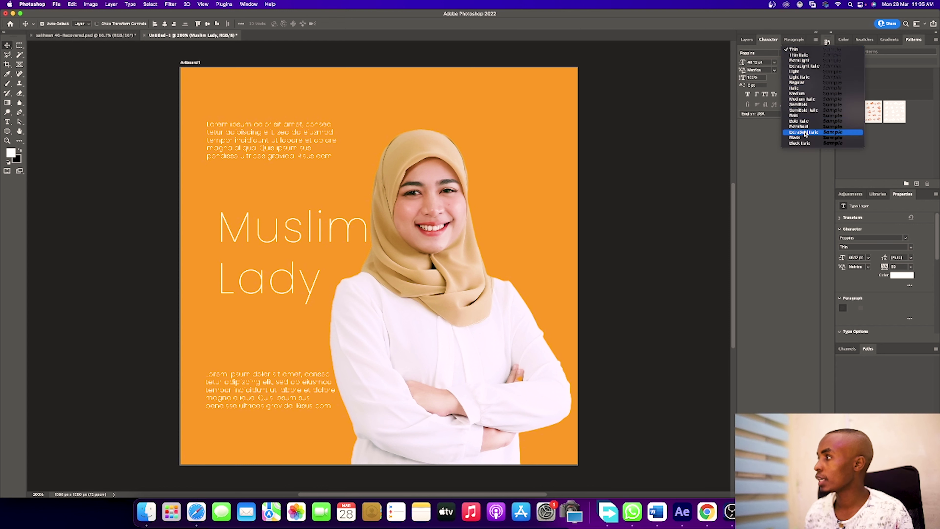
click(799, 138)
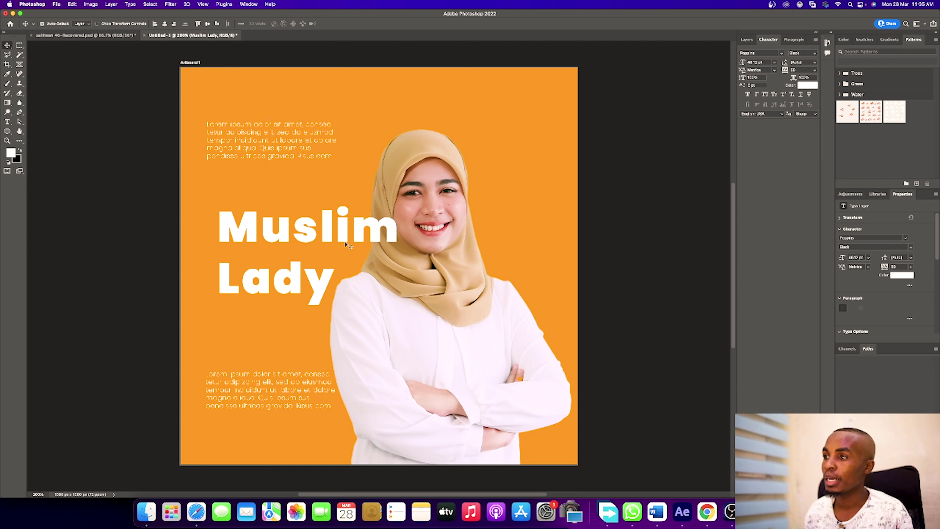
drag(359, 234, 347, 256)
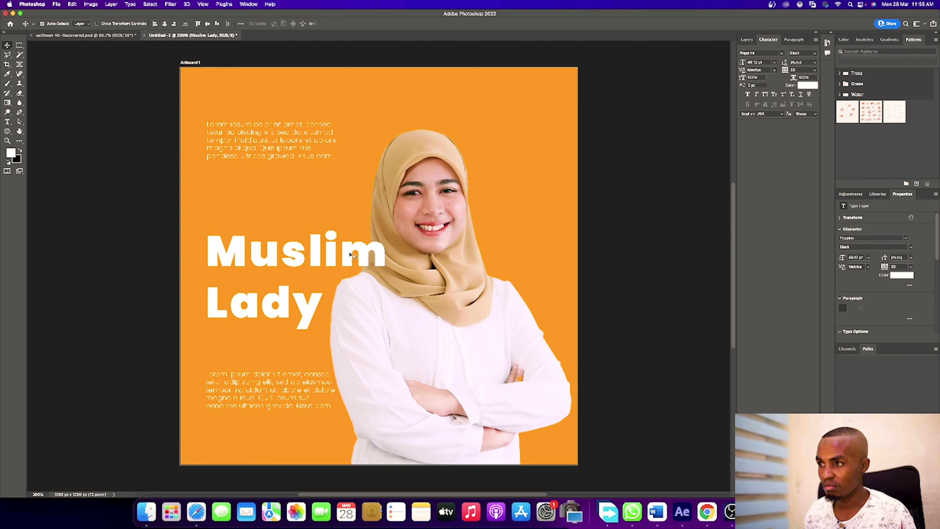
- Try the heading at 62 pt and delete its text layer
double_click(350, 254)
drag(743, 63, 750, 63)
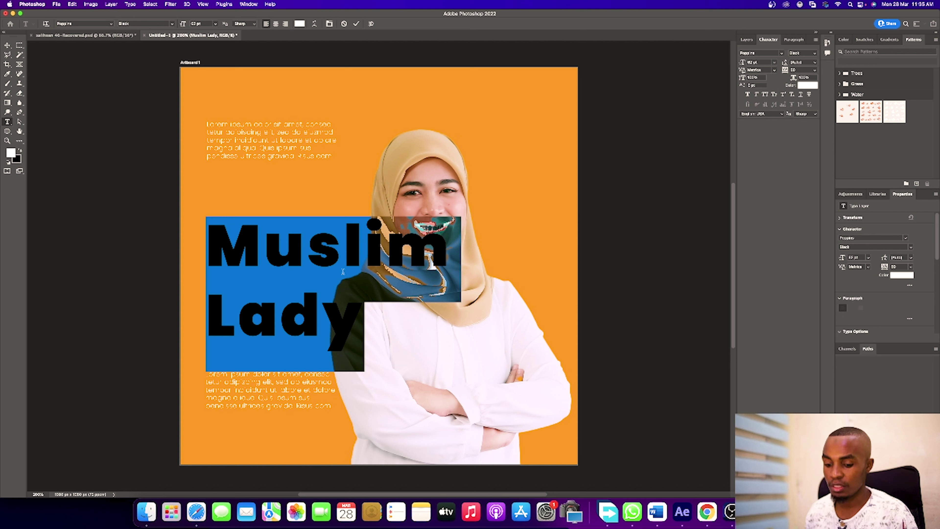
click(7, 45)
key(Delete)
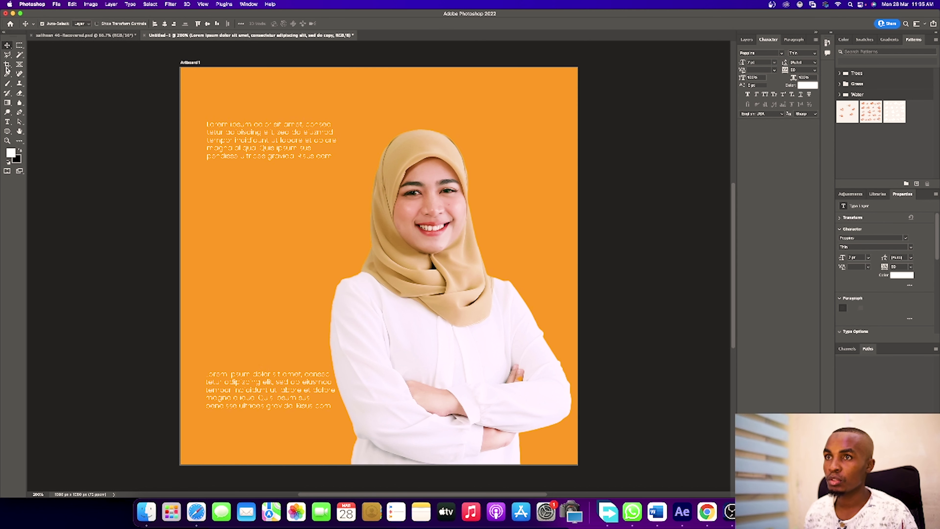
- Draw a paragraph text box between the two placeholder paragraphs and enter "Muslim Lady" in it
click(7, 122)
drag(211, 203, 360, 353)
text(Muslim Lad)
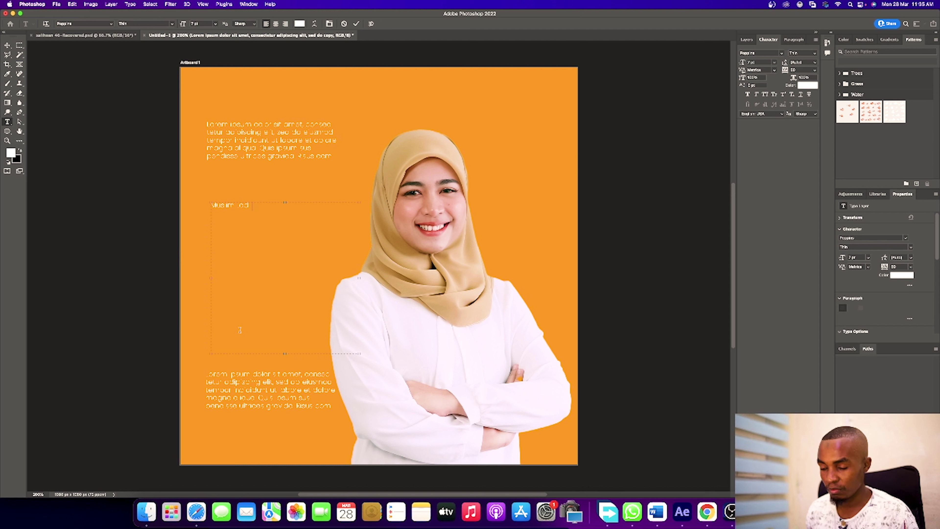
text(y)
- Format the whole heading as Poppins Black at 44 pt and widen its text box slightly
key(super+a)
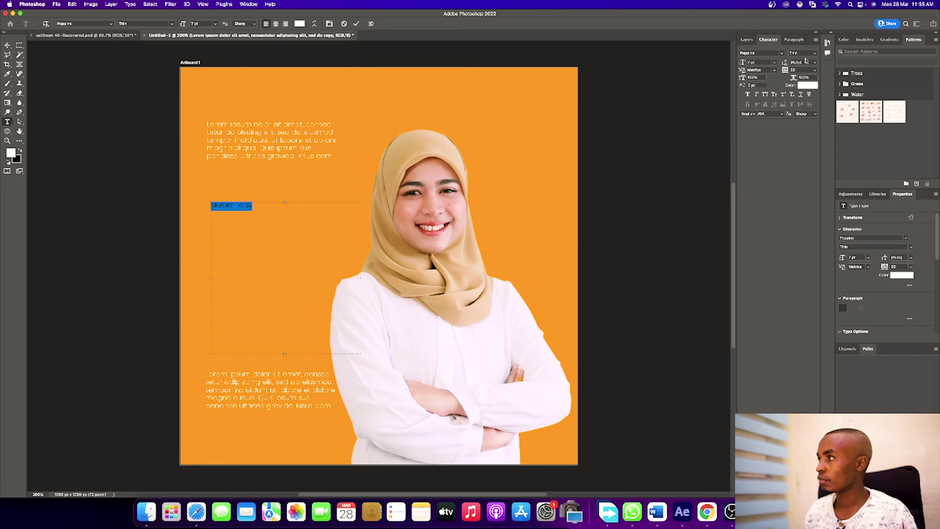
click(817, 55)
click(811, 139)
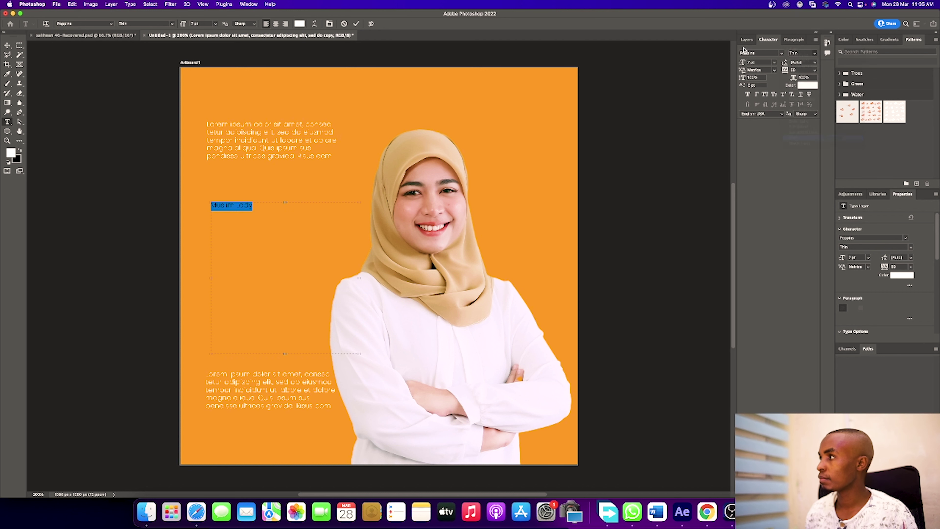
drag(745, 64, 756, 62)
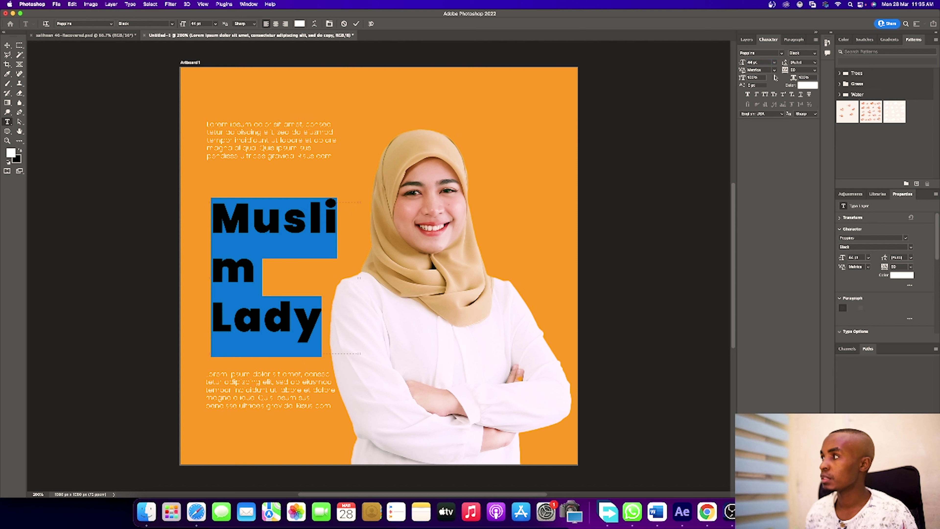
drag(360, 279, 376, 279)
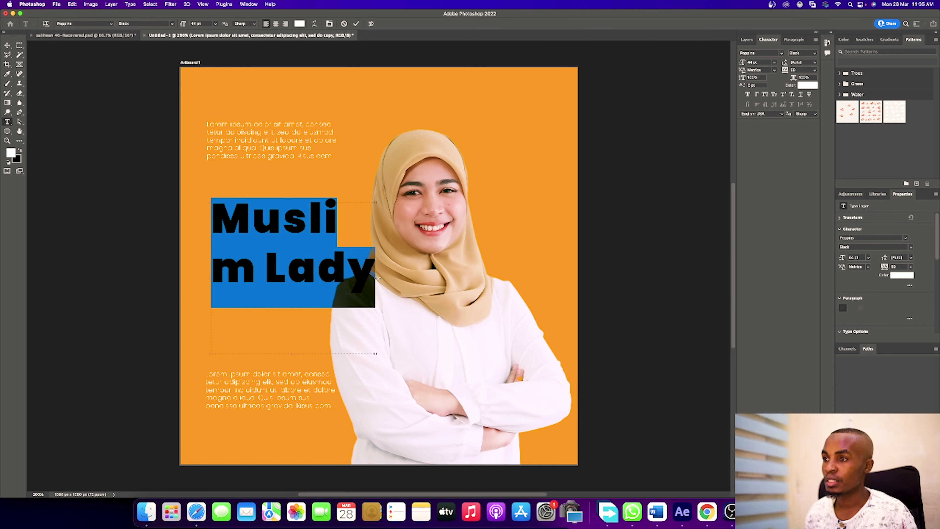
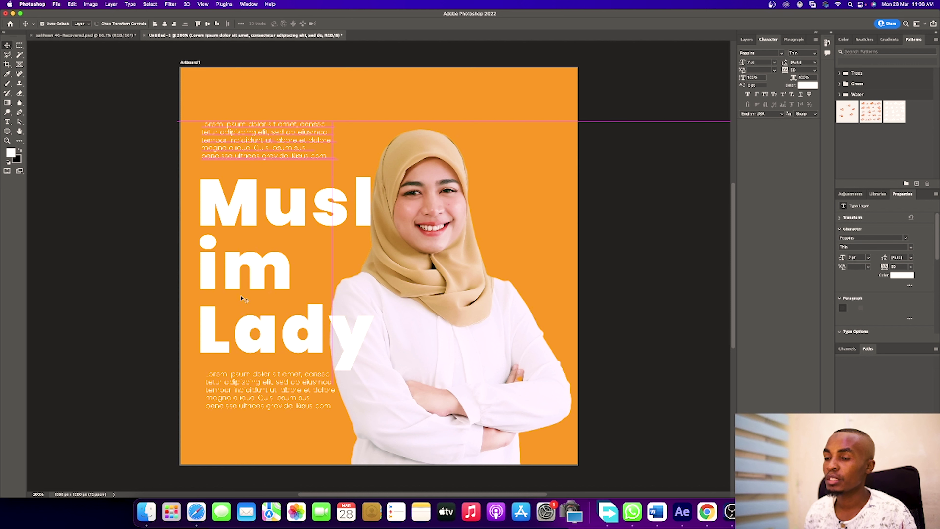
- Move the lower paragraph left to line up with the heading, and add a Drop Shadow effect to the heading layer
drag(258, 393, 251, 393)
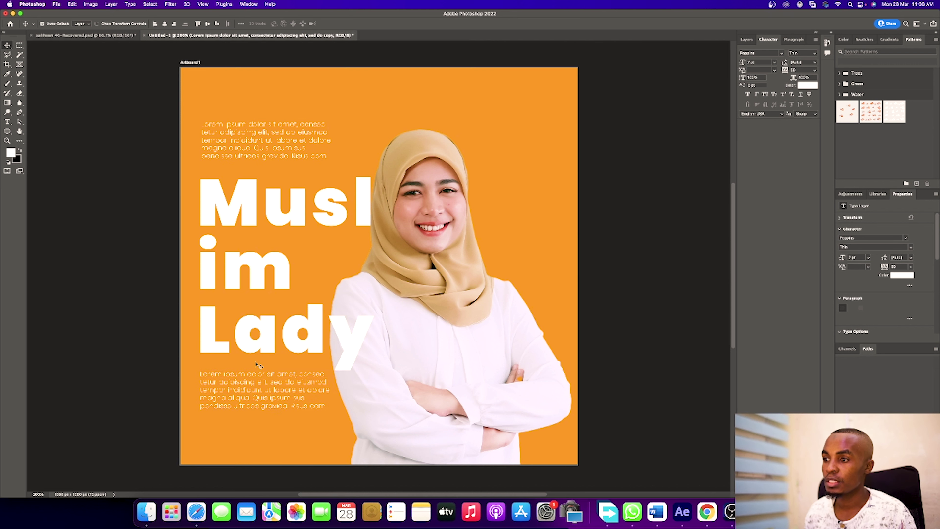
click(300, 340)
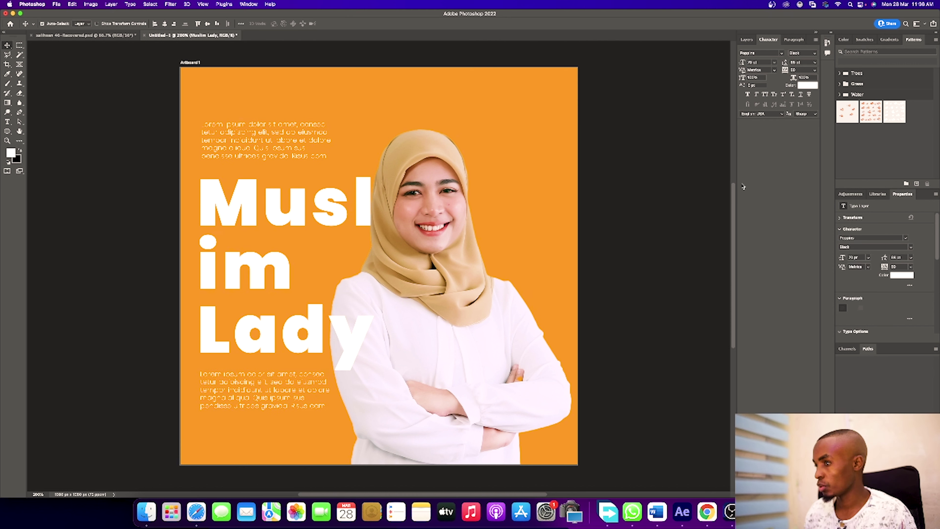
click(746, 39)
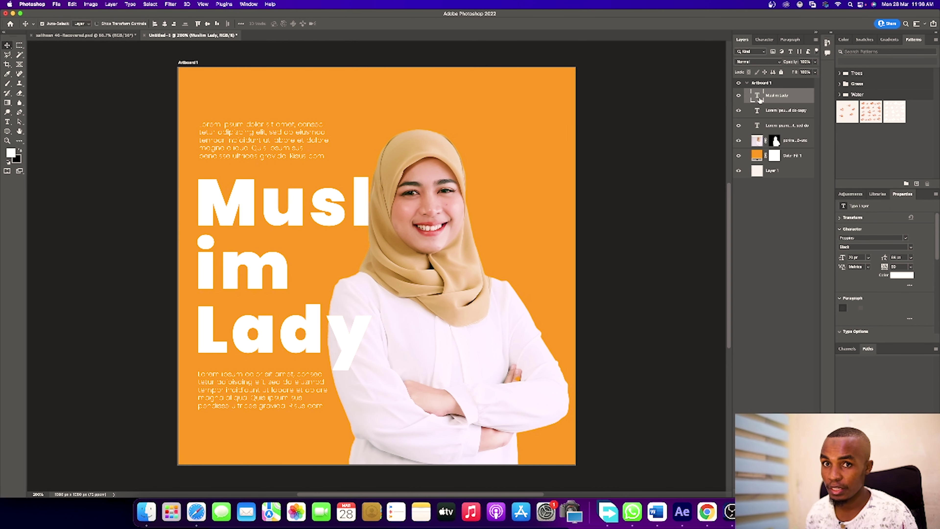
click(758, 491)
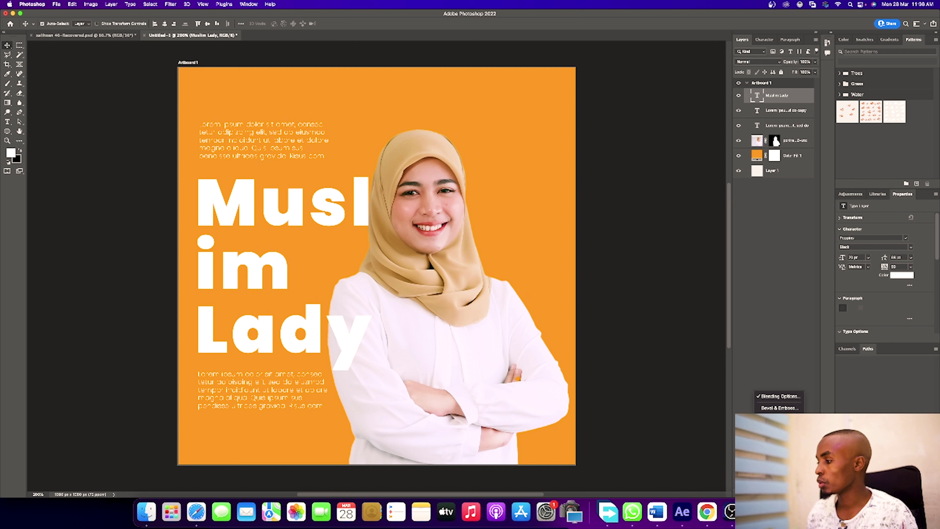
click(777, 513)
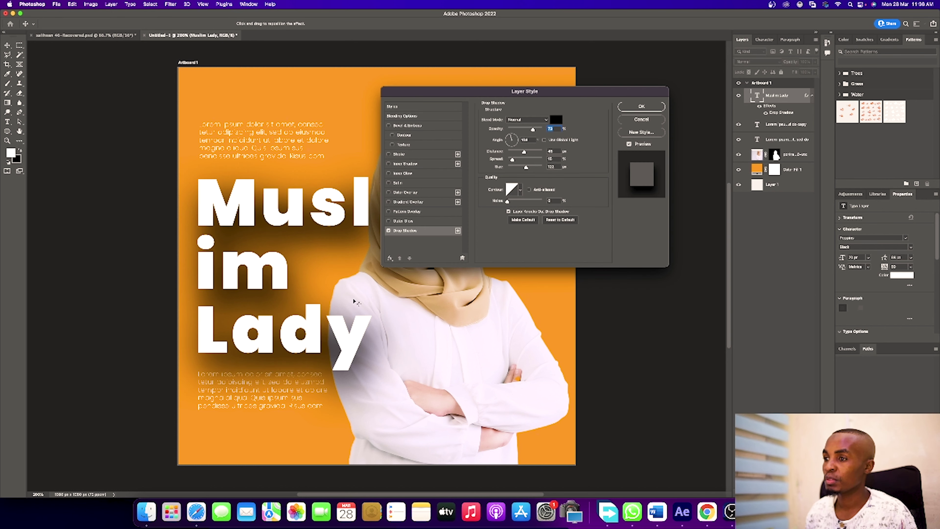
- Reduce the drop shadow's size to 24 px and bring its offset down to 12 px, falling to the right of the letters
drag(526, 169, 513, 170)
drag(335, 346, 341, 336)
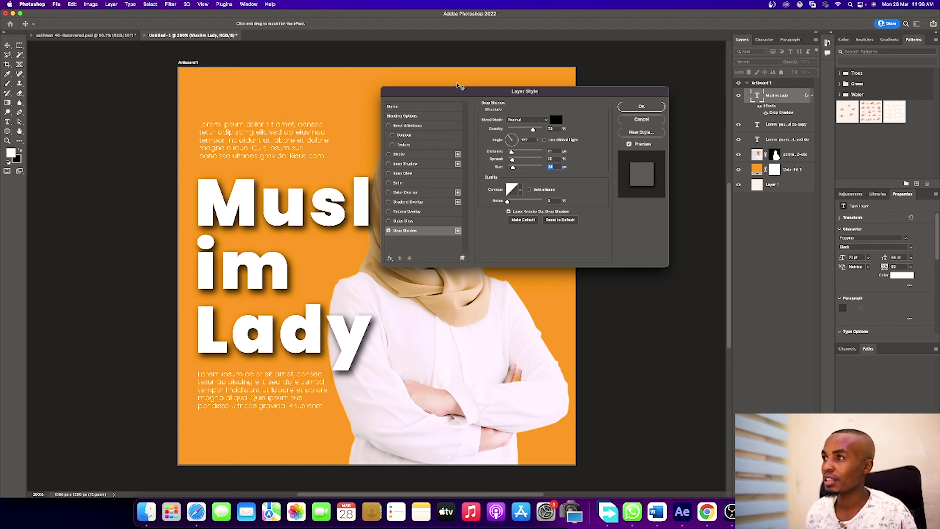
drag(459, 86, 500, 87)
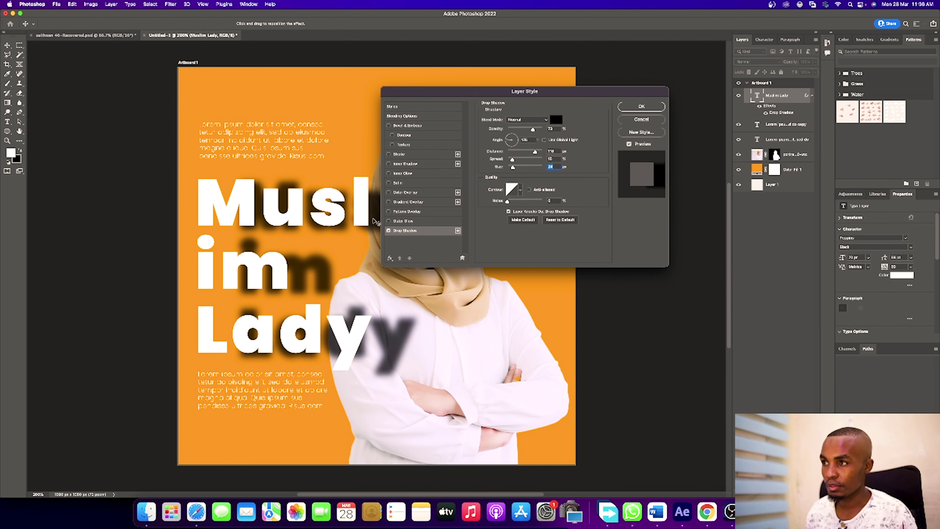
drag(320, 259, 283, 254)
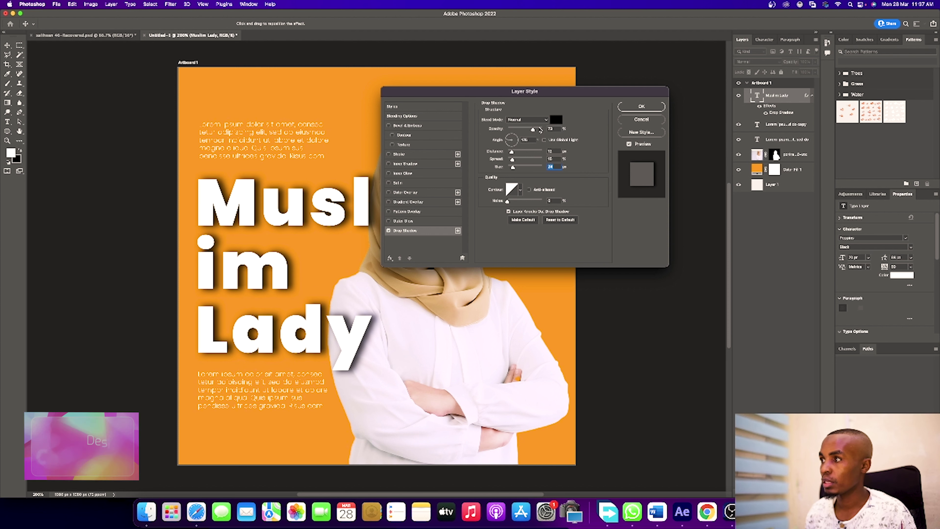
- Lower the drop shadow's opacity, reduce its size to 10 px, keep a small offset to the right, and apply the effect
drag(533, 130, 520, 130)
drag(537, 91, 622, 91)
drag(310, 235, 325, 206)
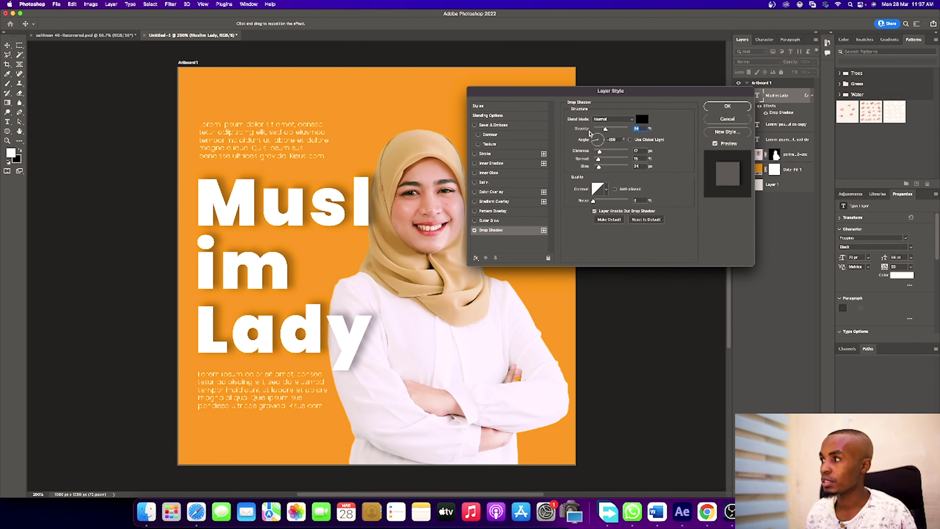
drag(606, 128, 603, 129)
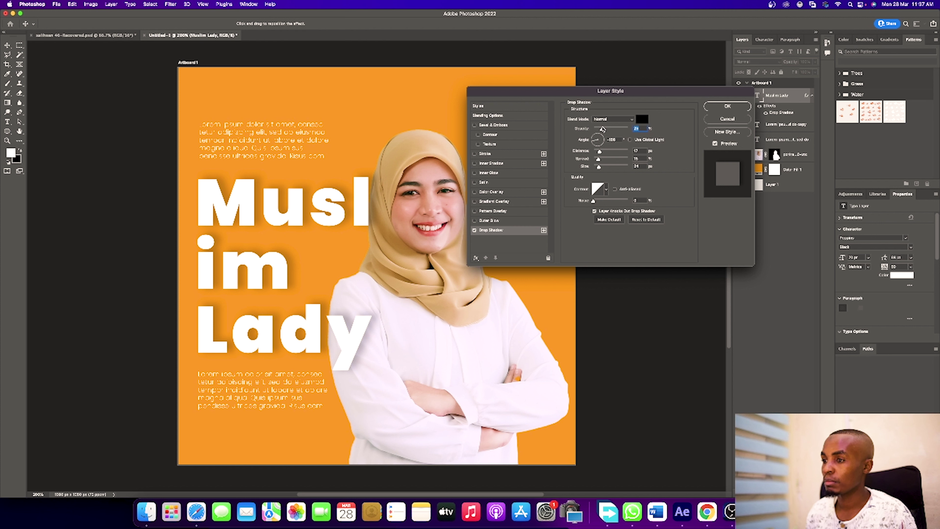
drag(597, 167, 597, 168)
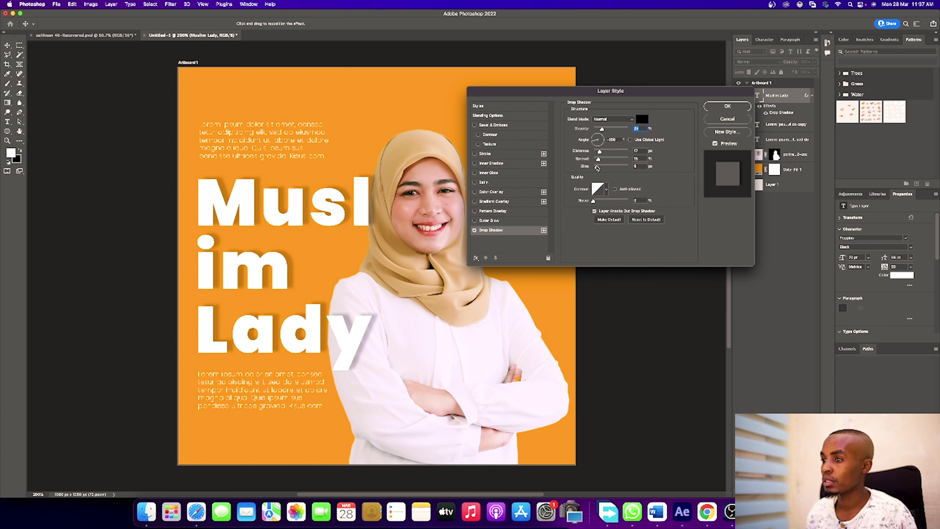
drag(356, 341, 351, 337)
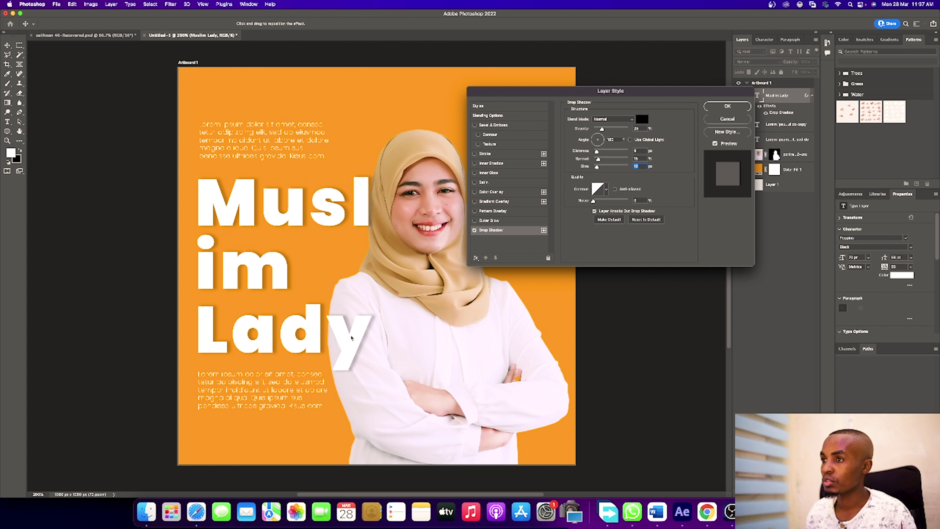
drag(604, 129, 604, 130)
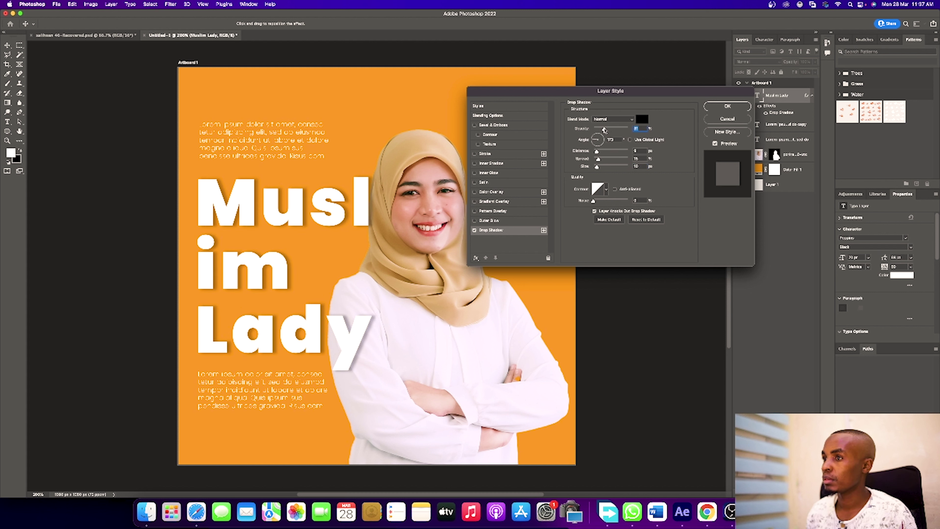
click(727, 106)
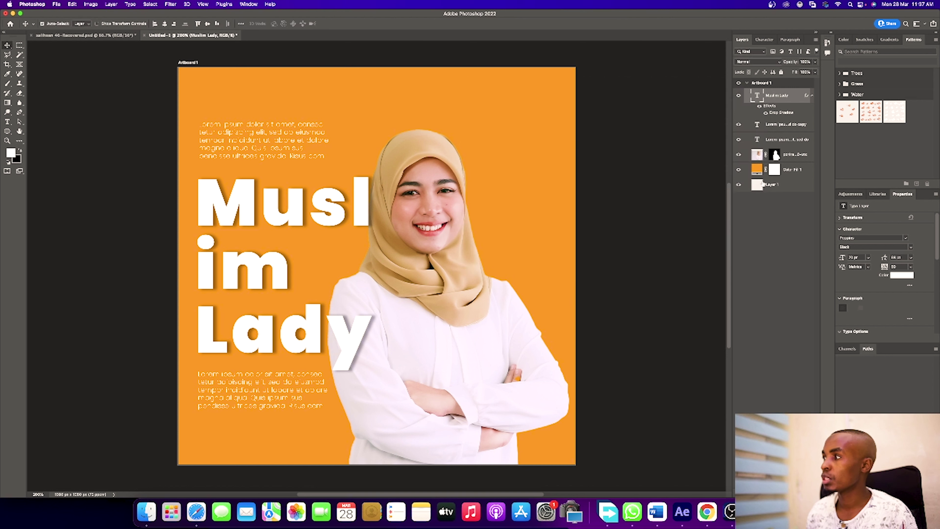
- Add a Drop Shadow effect to the portrait layer, with a larger, softer size and a spread of 4%
click(757, 153)
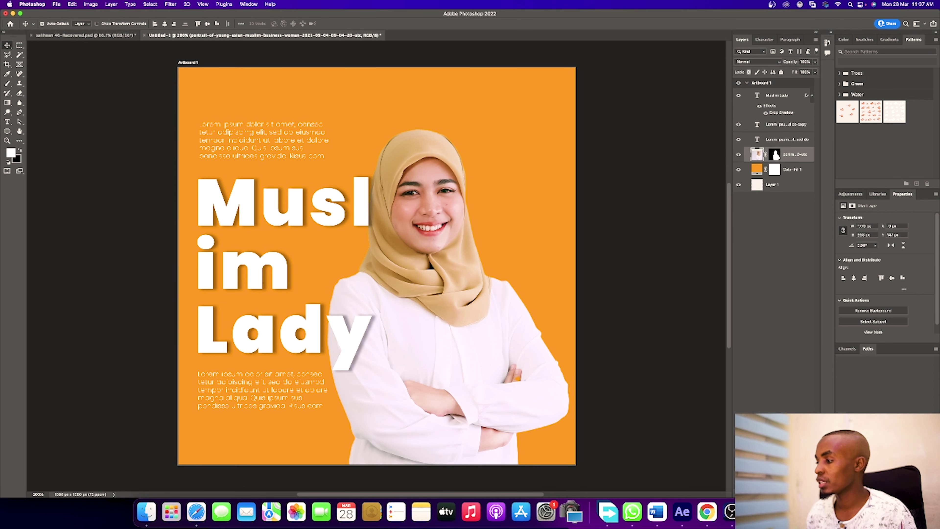
click(759, 489)
click(773, 496)
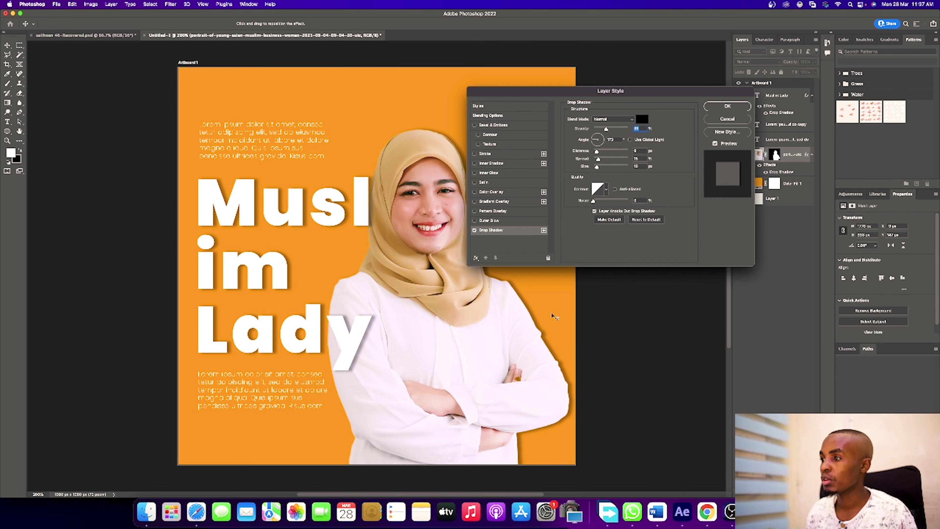
drag(557, 94, 674, 84)
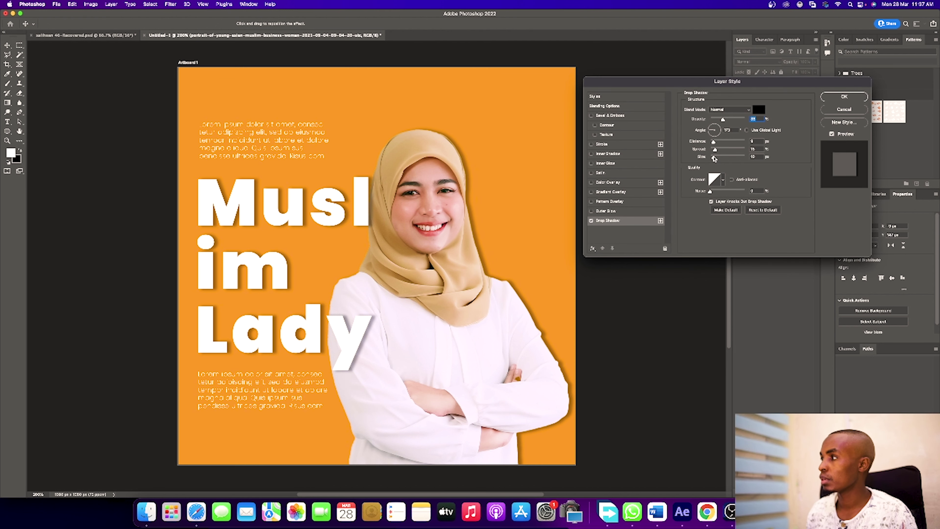
drag(714, 159, 712, 151)
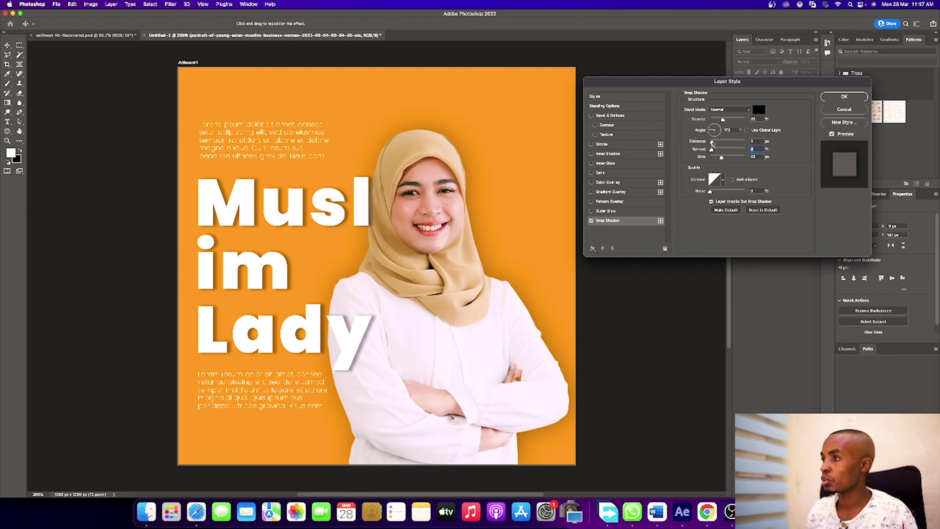
- Offset the portrait's shadow to the lower right at a 142° angle, soften it slightly, lower its opacity and apply the effect
click(712, 143)
drag(465, 297, 467, 302)
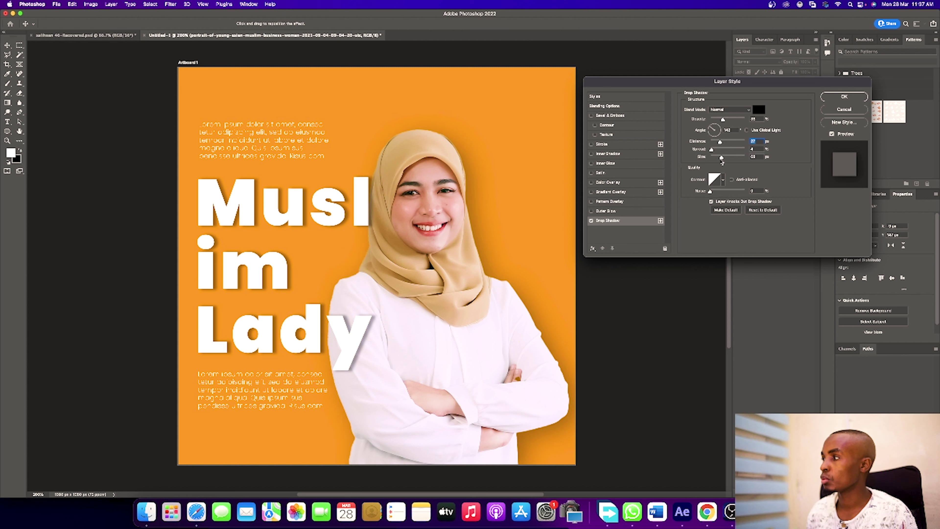
drag(718, 158, 725, 158)
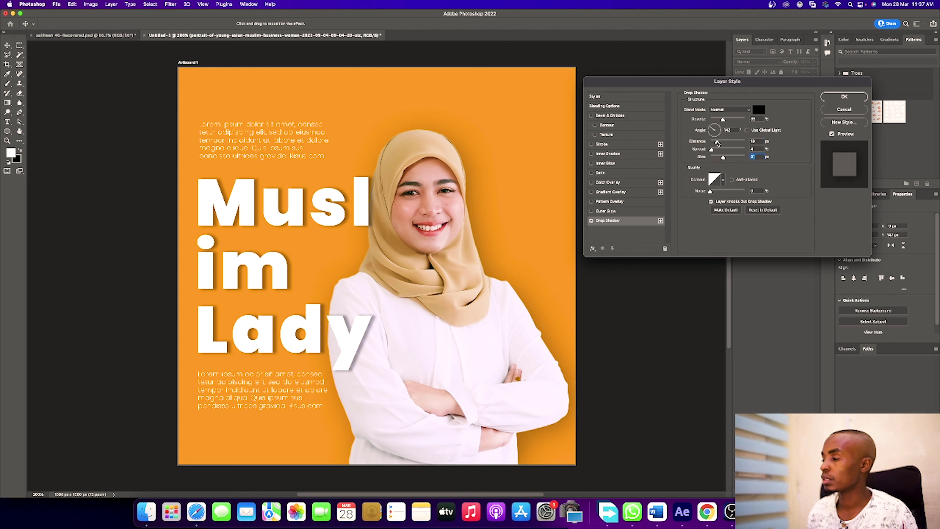
click(716, 143)
drag(723, 120, 718, 119)
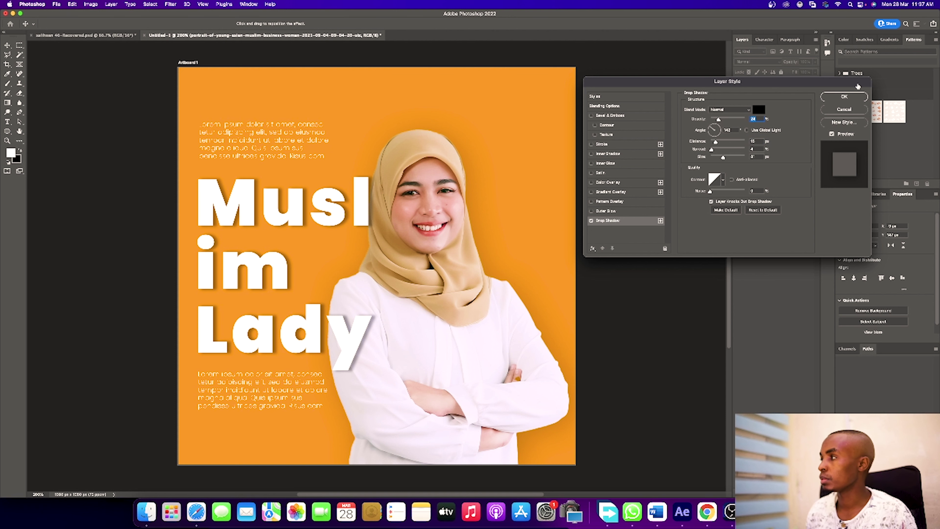
click(844, 97)
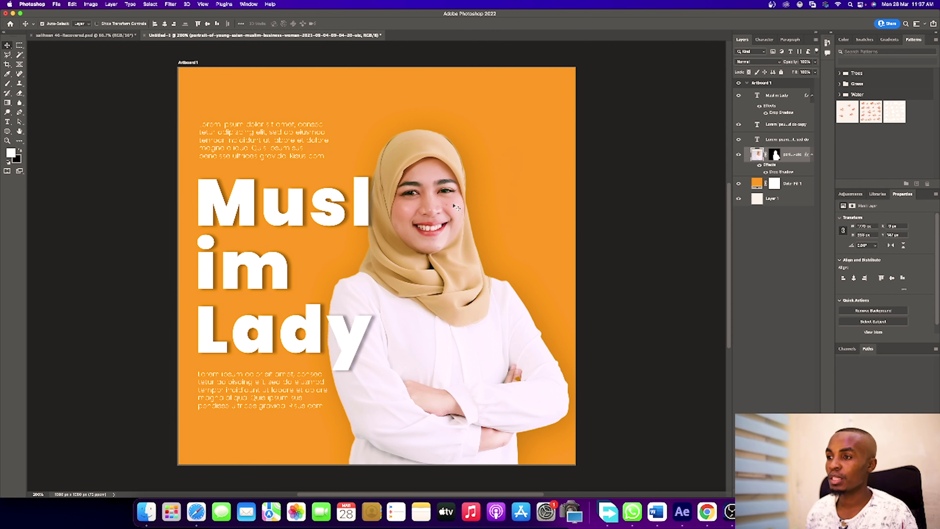
- Check the Behance reference in Chrome, and back in Photoshop move both paragraphs closer to the heading and shift the heading slightly right
click(706, 512)
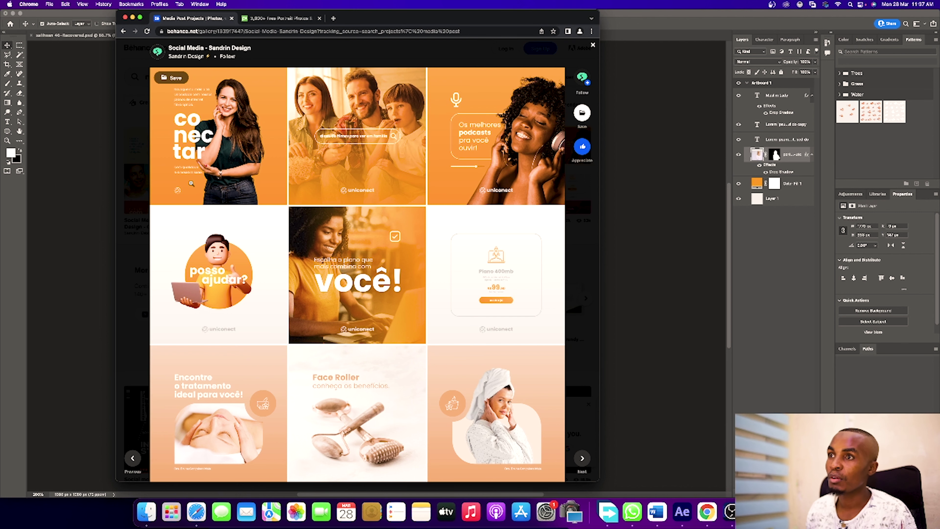
click(70, 221)
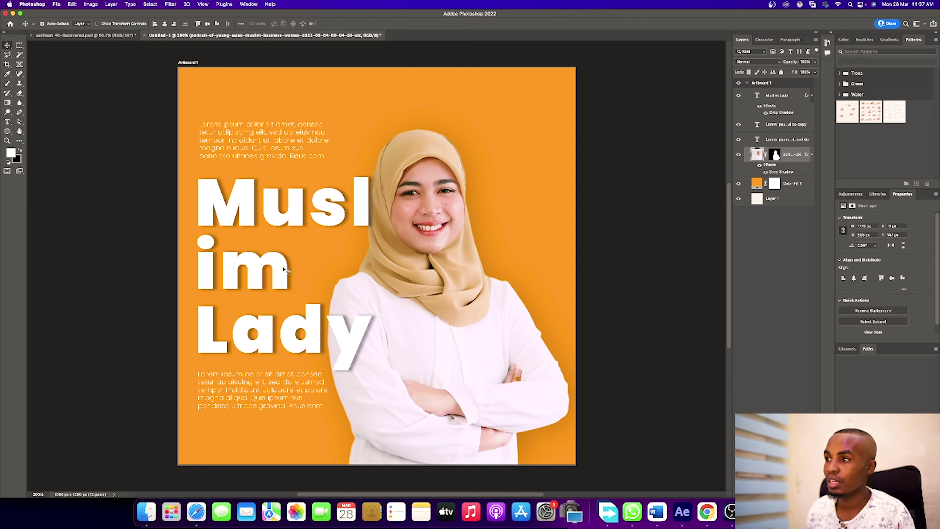
mouse_move(286, 273)
mouse_down()
mouse_move(328, 273)
mouse_move(285, 273)
mouse_up()
drag(289, 150, 293, 156)
drag(266, 378, 268, 375)
- Draw a circle about 36 px wide below the lower paragraph, with a white fill and no stroke
click(7, 131)
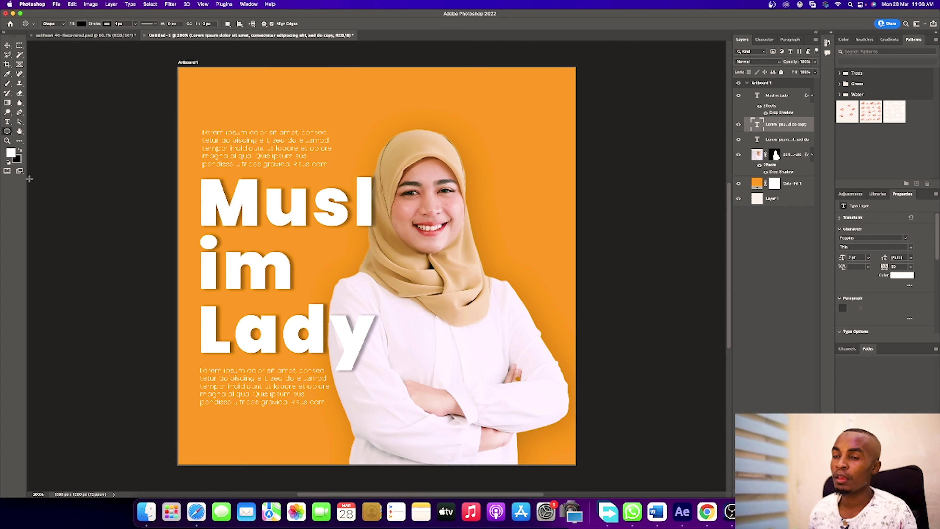
drag(205, 442, 221, 456)
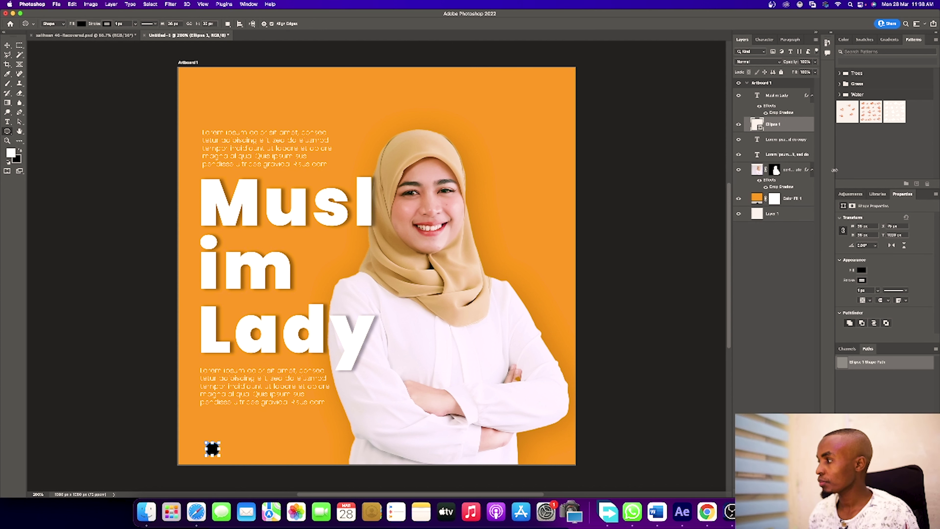
click(82, 24)
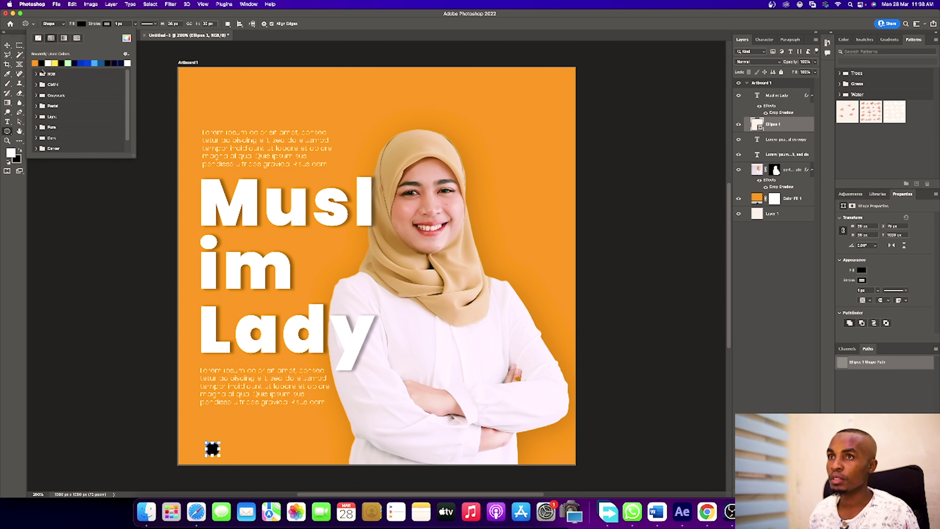
click(49, 62)
click(107, 24)
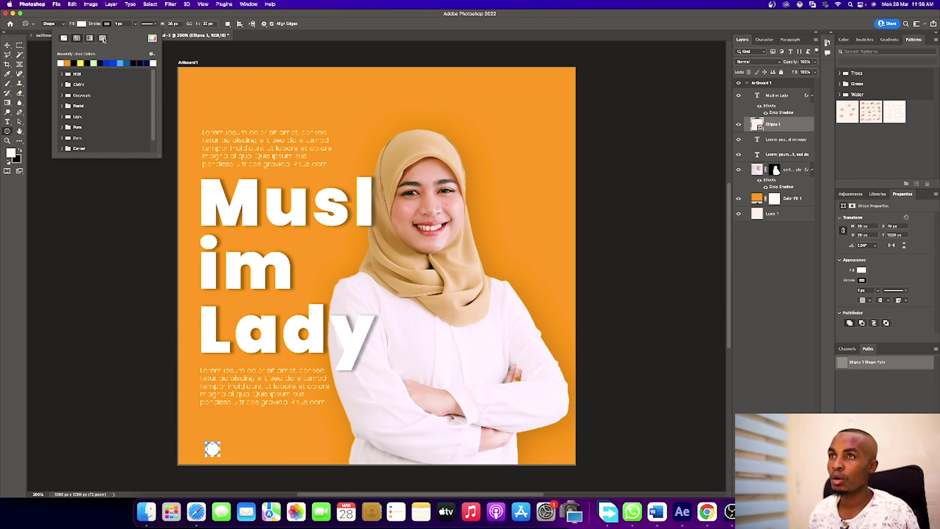
click(64, 38)
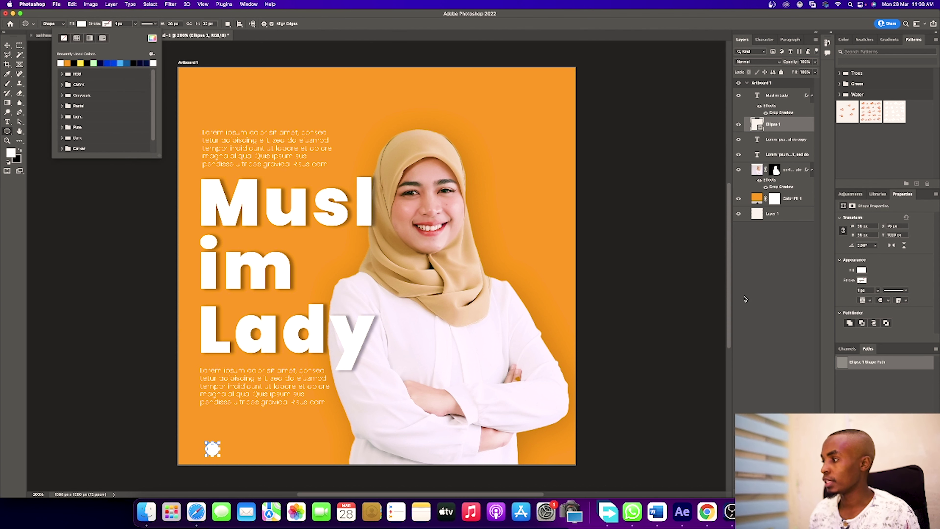
click(7, 45)
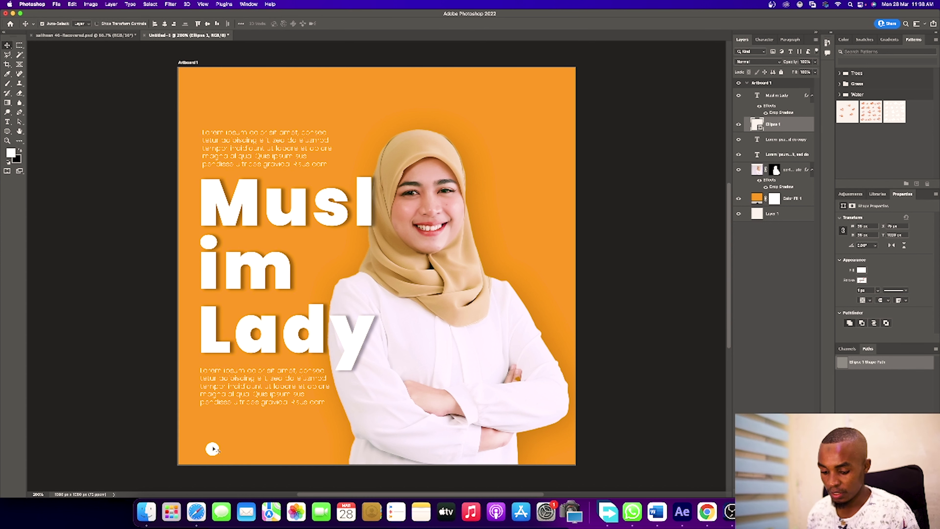
- Duplicate the white circle twice, placing the copies side by side to its right, and scale the second copy to about 73%
key(super+j)
drag(214, 449, 221, 450)
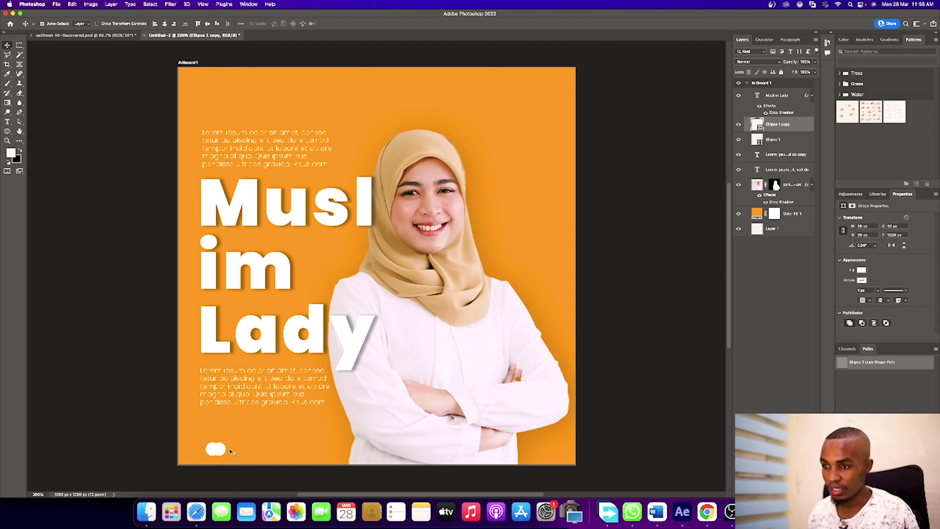
key(super+j)
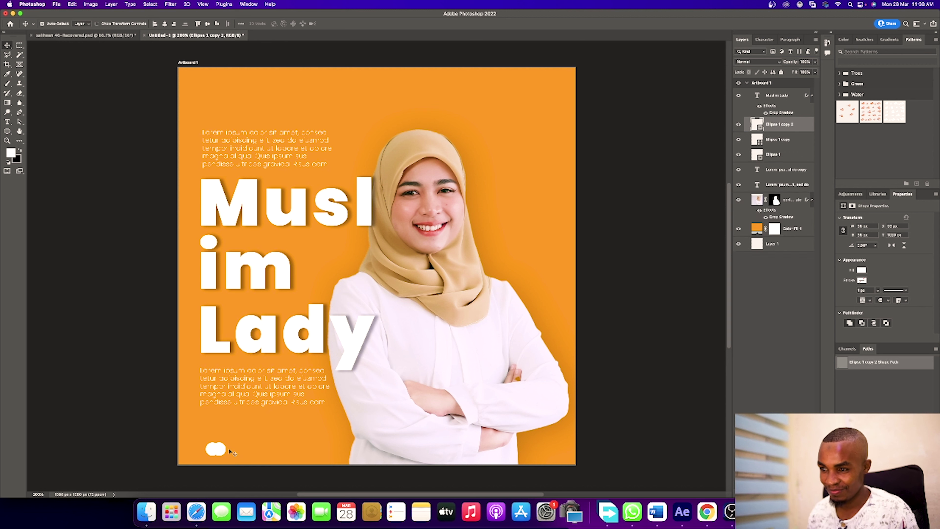
drag(225, 450, 234, 452)
key(super+t)
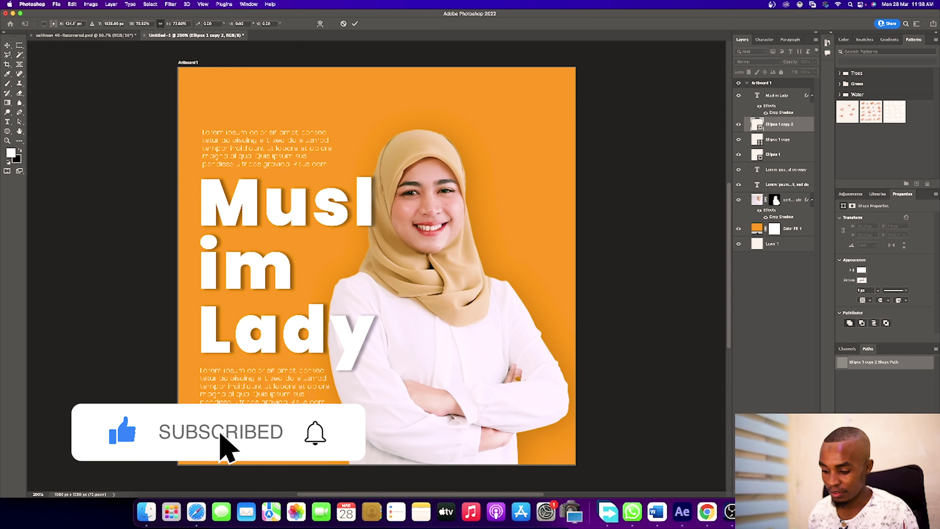
scroll(233, 451, up, 6)
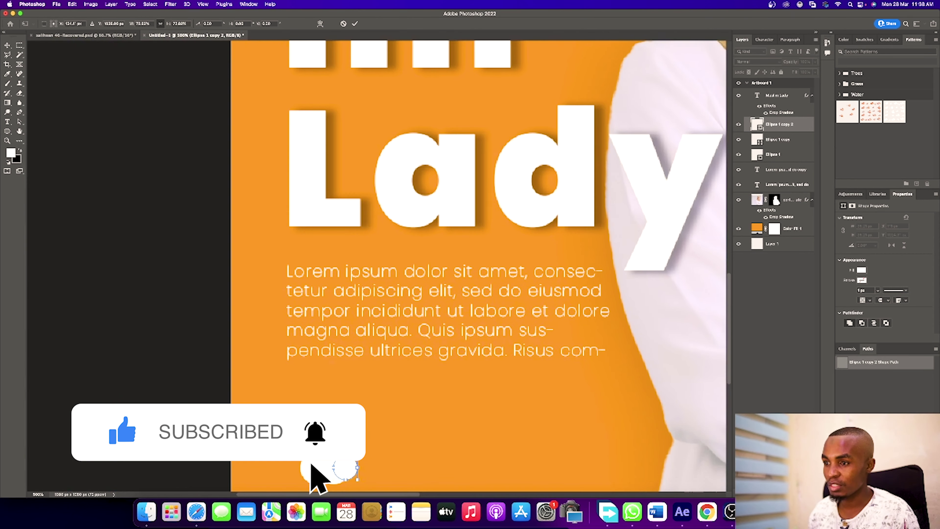
scroll(478, 266, down, 3)
- Lower the middle circle, scale it down to about 19 px, and bring the circle on its right closer to form a tight cluster
drag(326, 399, 306, 421)
key(Return)
key(super+t)
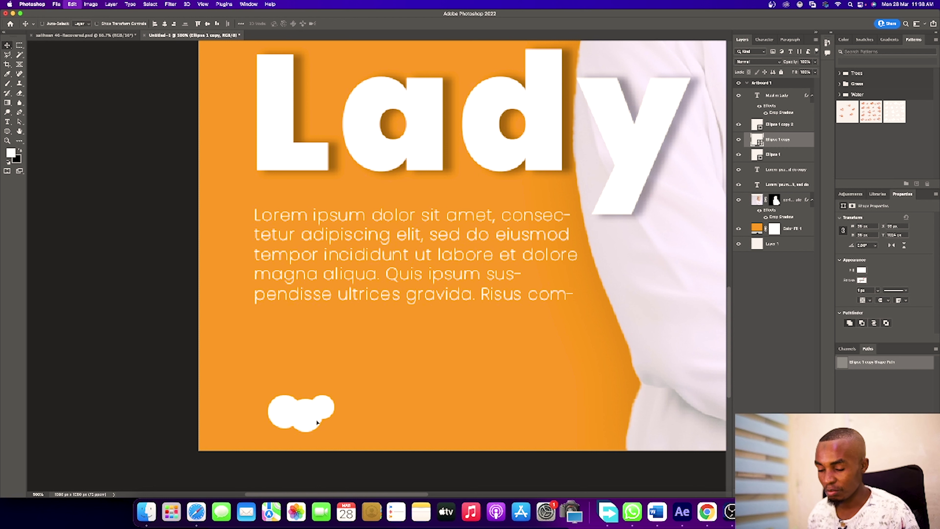
mouse_move(322, 416)
mouse_down()
mouse_move(307, 419)
mouse_move(319, 407)
mouse_up()
key(Return)
click(309, 426)
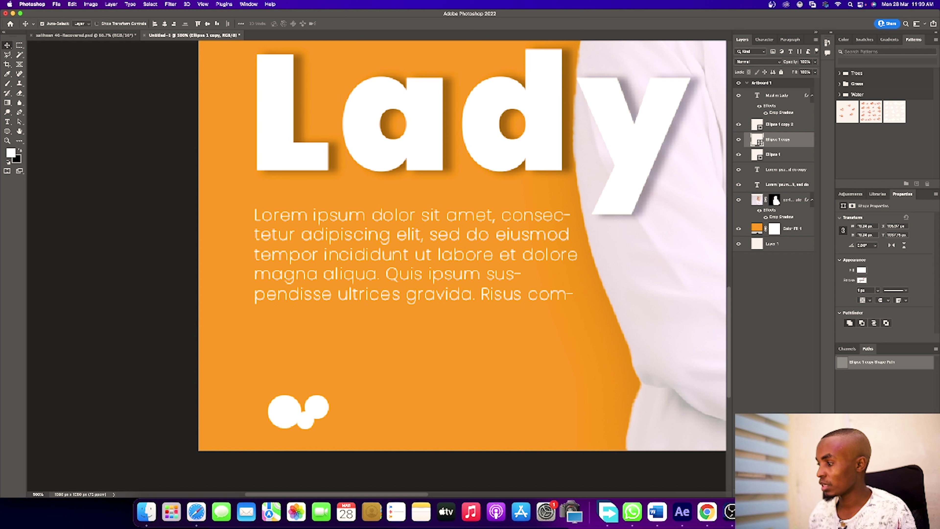
- Add a Drop Shadow to the smallest circle, raising its opacity, reducing its size and keeping only a short offset
click(757, 491)
click(775, 515)
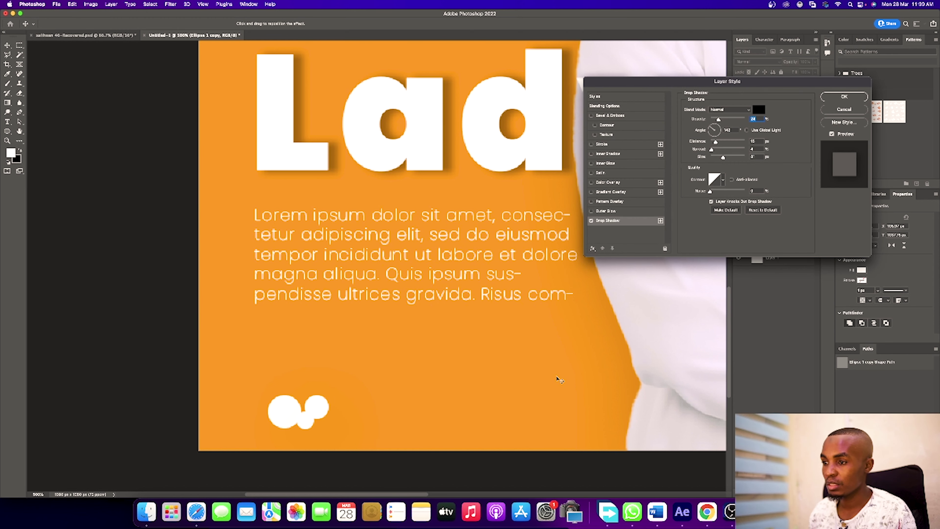
drag(721, 126, 733, 123)
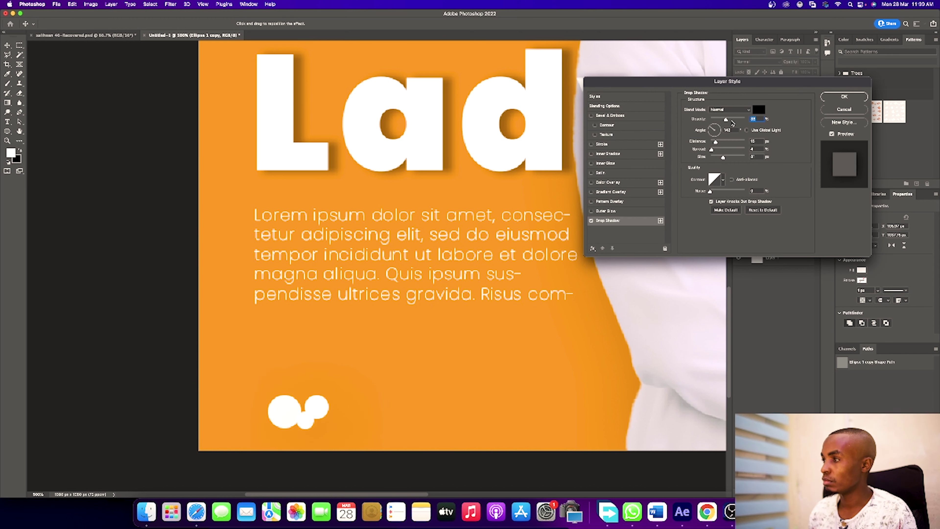
drag(724, 158, 713, 158)
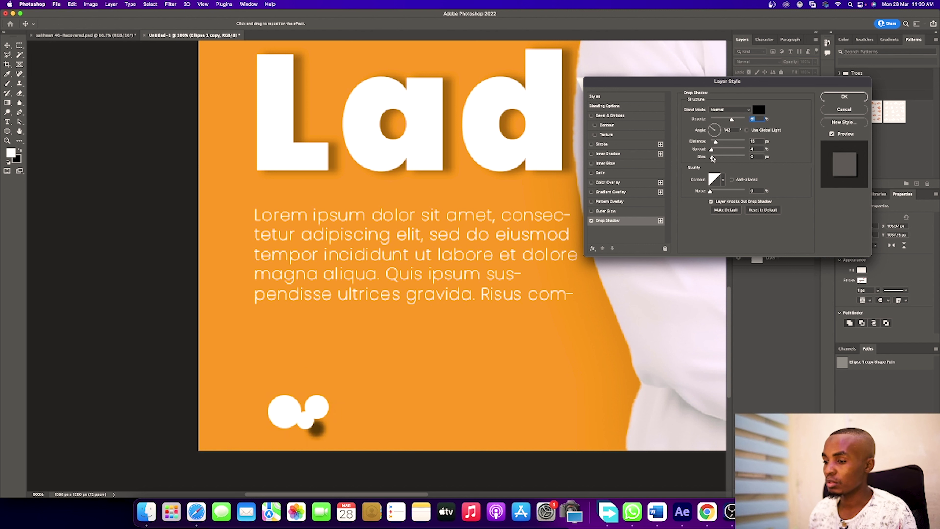
drag(320, 437, 316, 426)
drag(730, 121, 723, 121)
drag(324, 413, 316, 421)
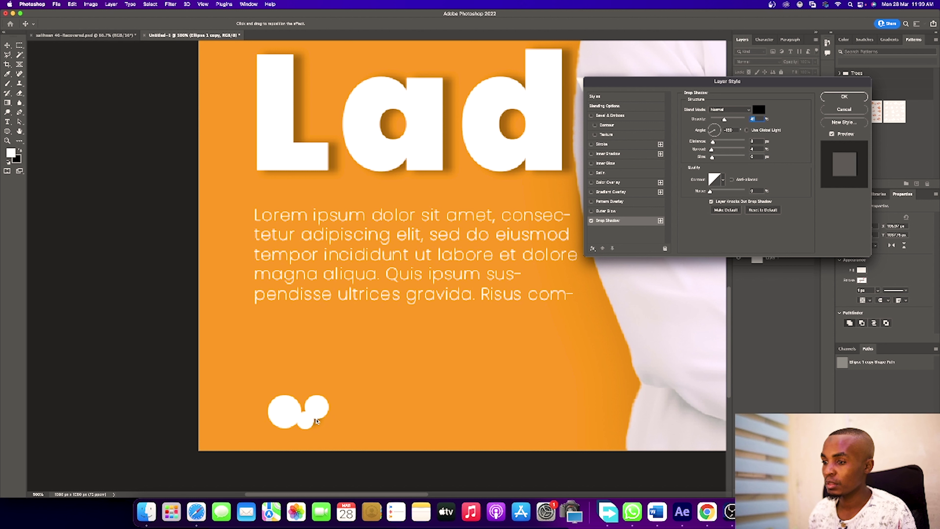
click(833, 98)
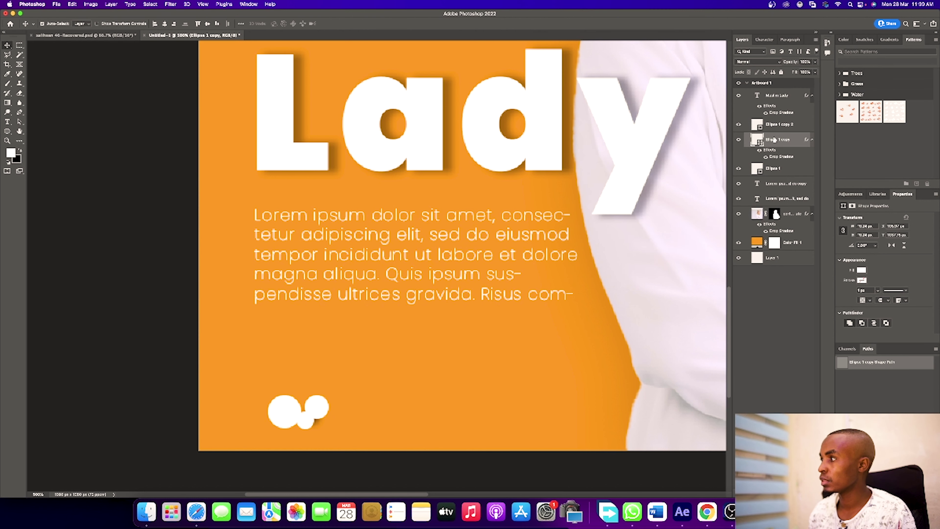
- Move the Ellipse 1 copy 2 layer below Ellipse 1 so the smallest circle sits on top, and nudge that circle slightly
drag(771, 128, 769, 163)
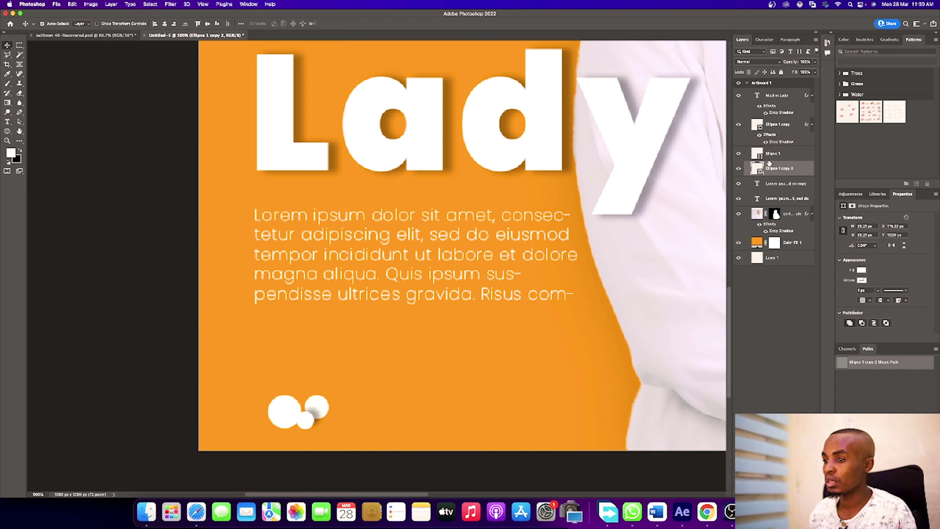
drag(318, 421, 308, 420)
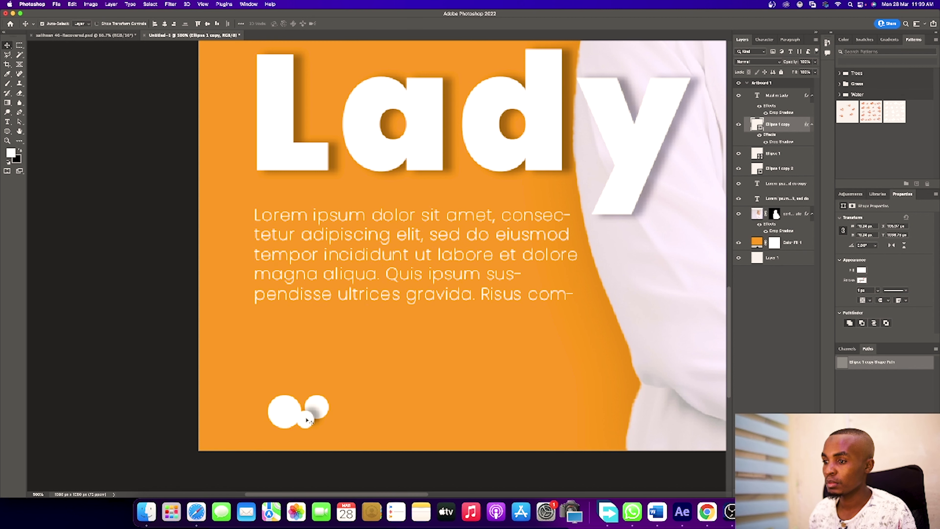
key(super+minus)
key(super+minus)
key(super+minus)
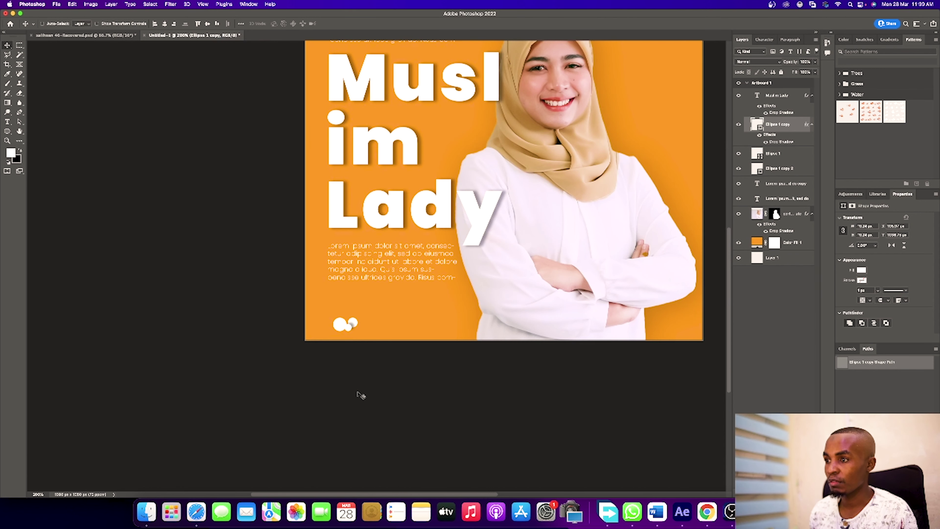
key(super+minus)
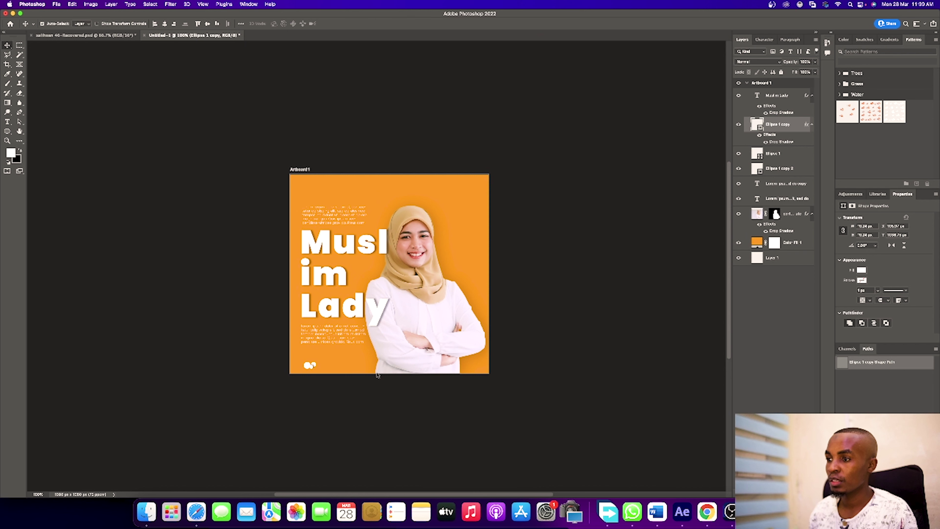